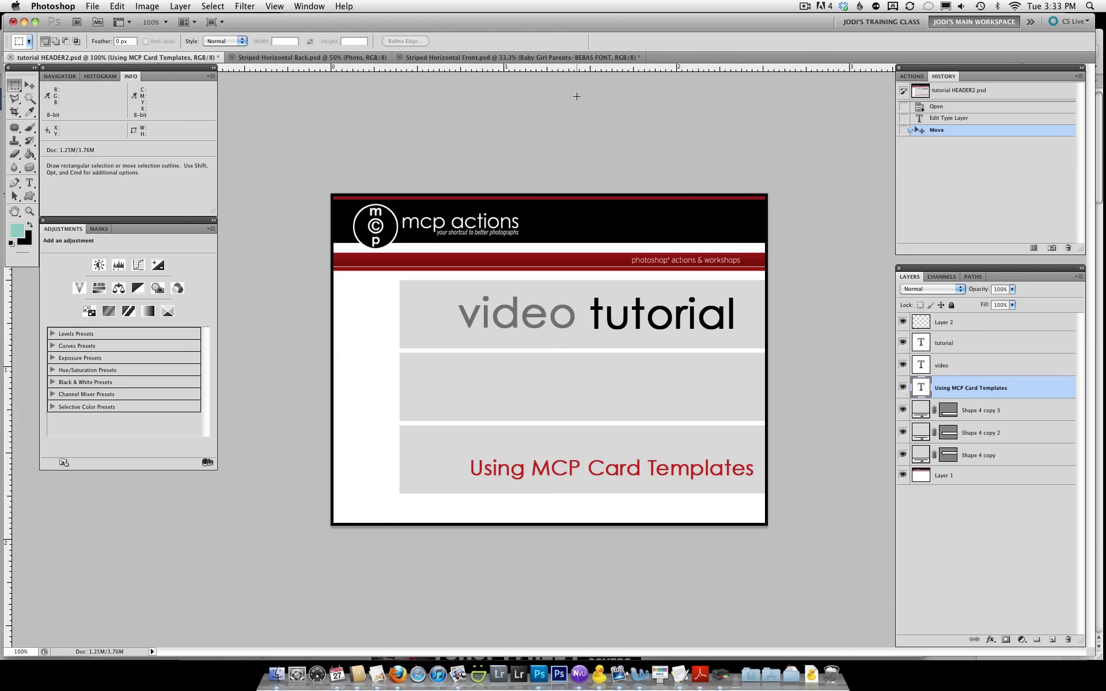
Switch to the Striped Horizontal Front.psd document tab
left_click(567, 57)
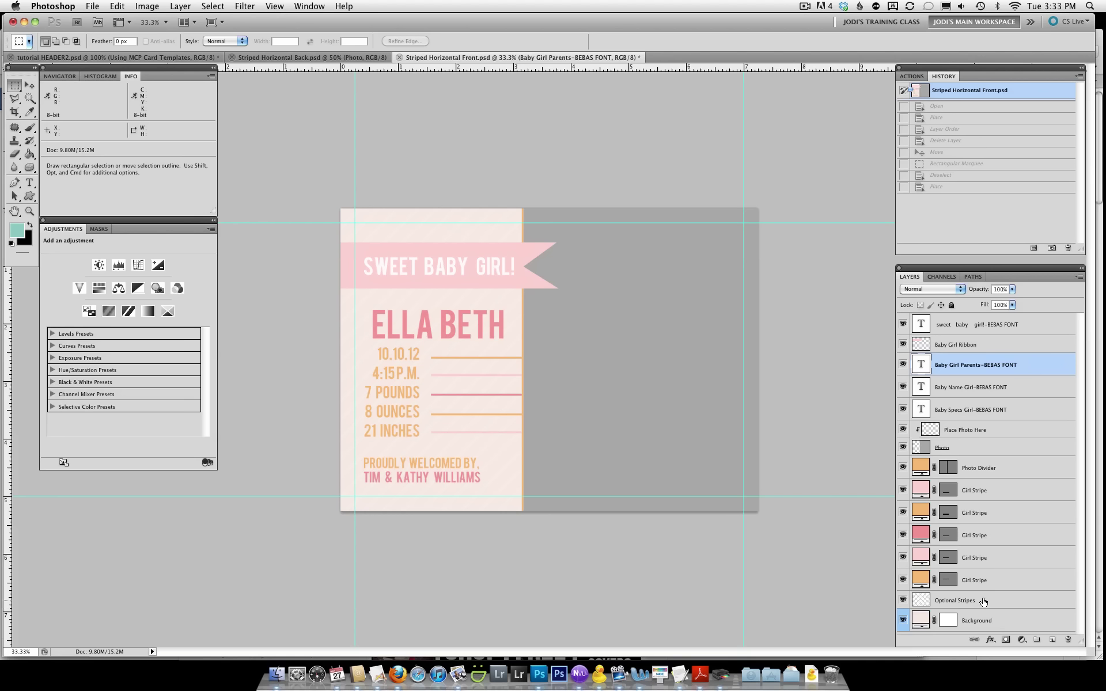
With the Place Photo Here layer selected, choose IMG_9981-Edit.jpg to place via File > Place
left_click(968, 431)
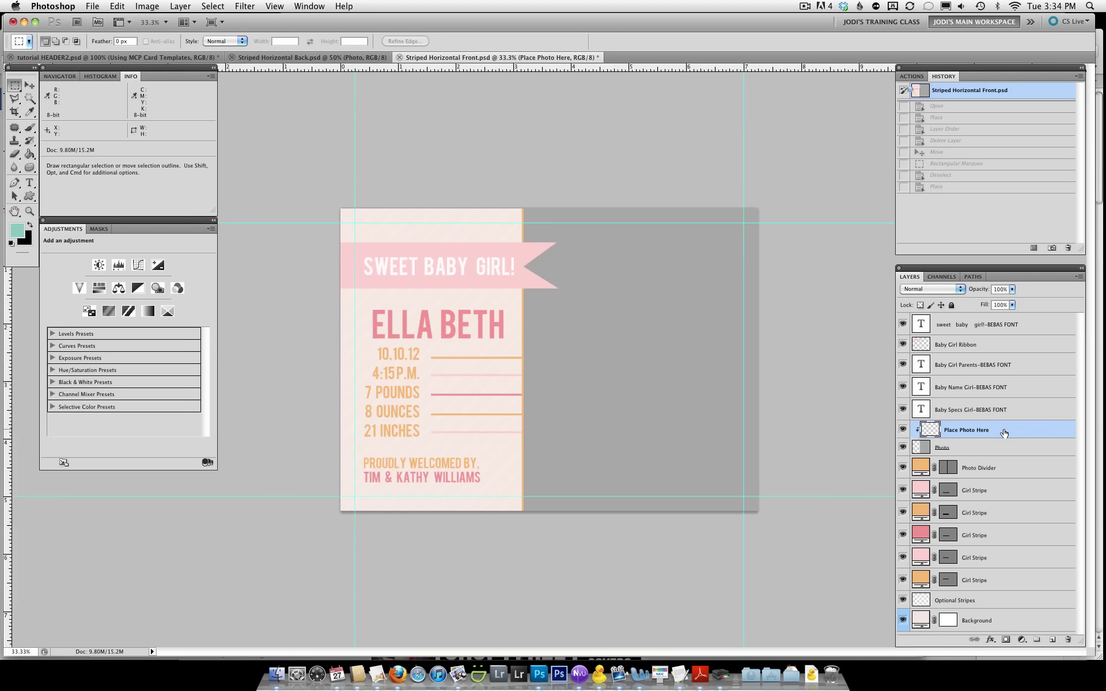
left_click(91, 7)
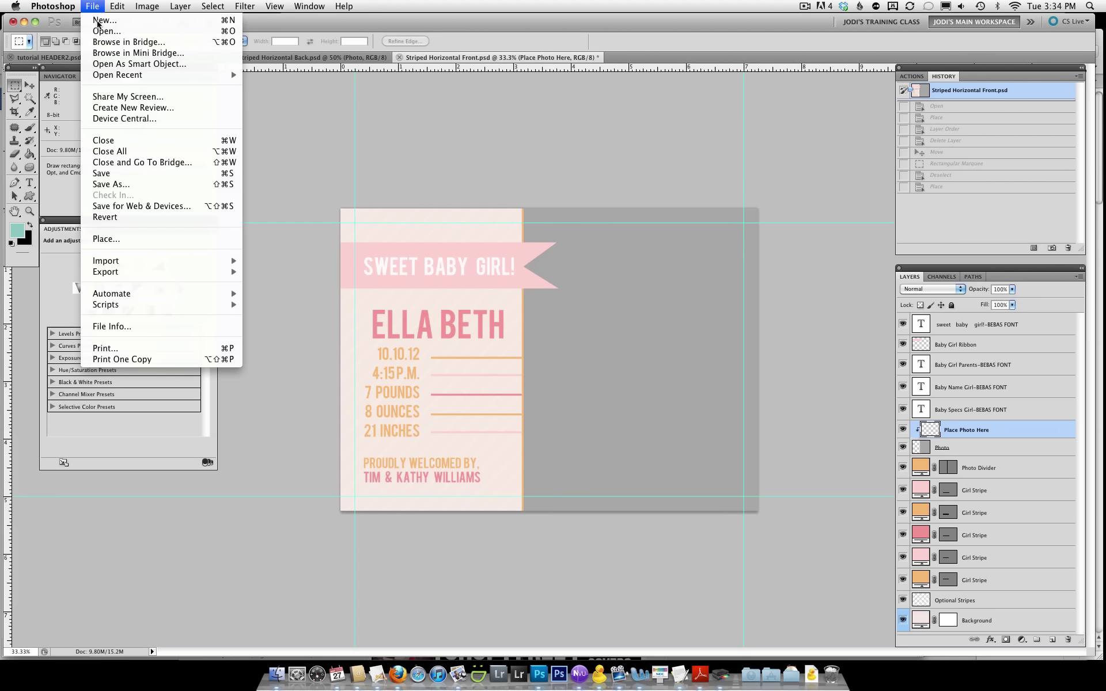
left_click(141, 237)
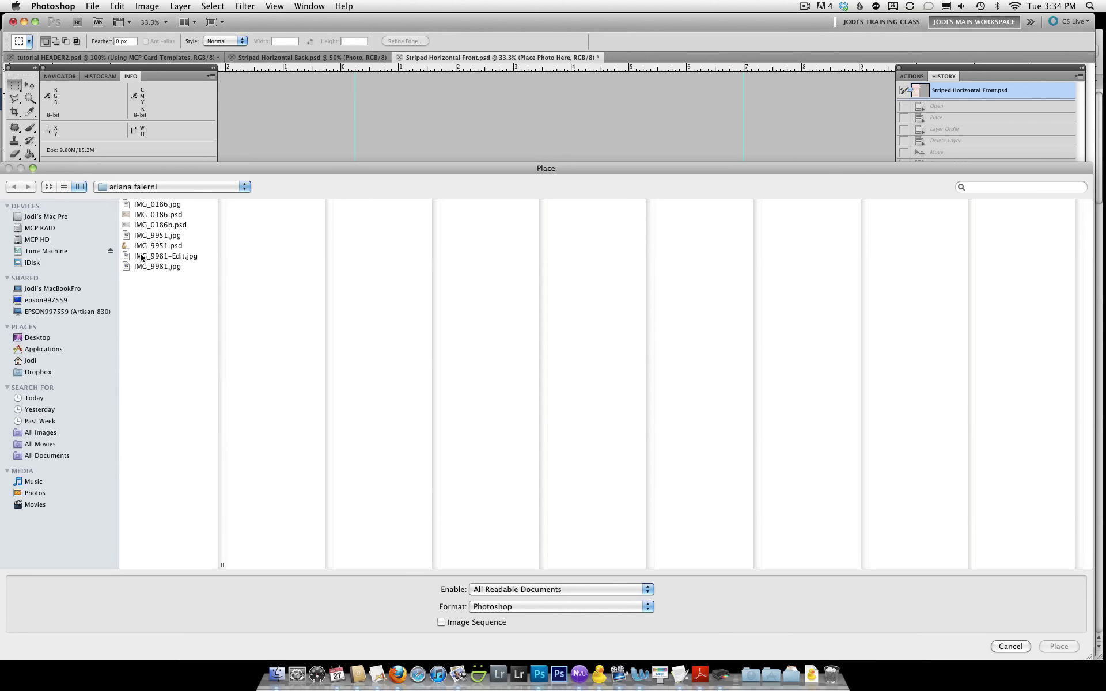
left_click(141, 256)
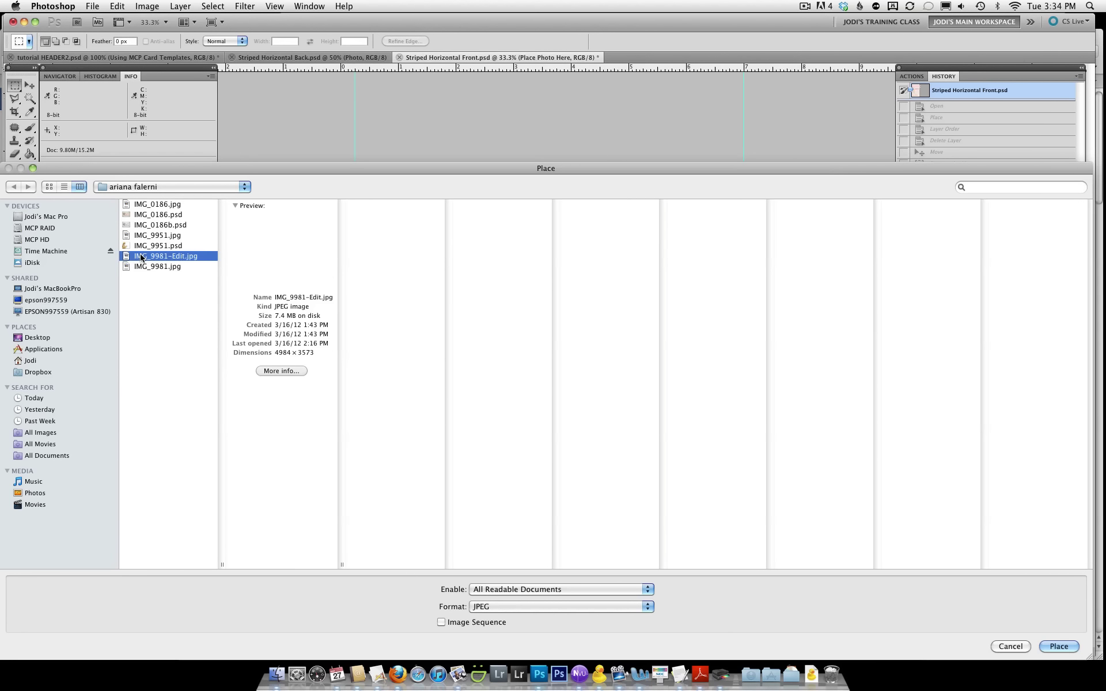
Place the newborn photo, slightly enlarge it and shift it right so the face shows
left_click(1059, 647)
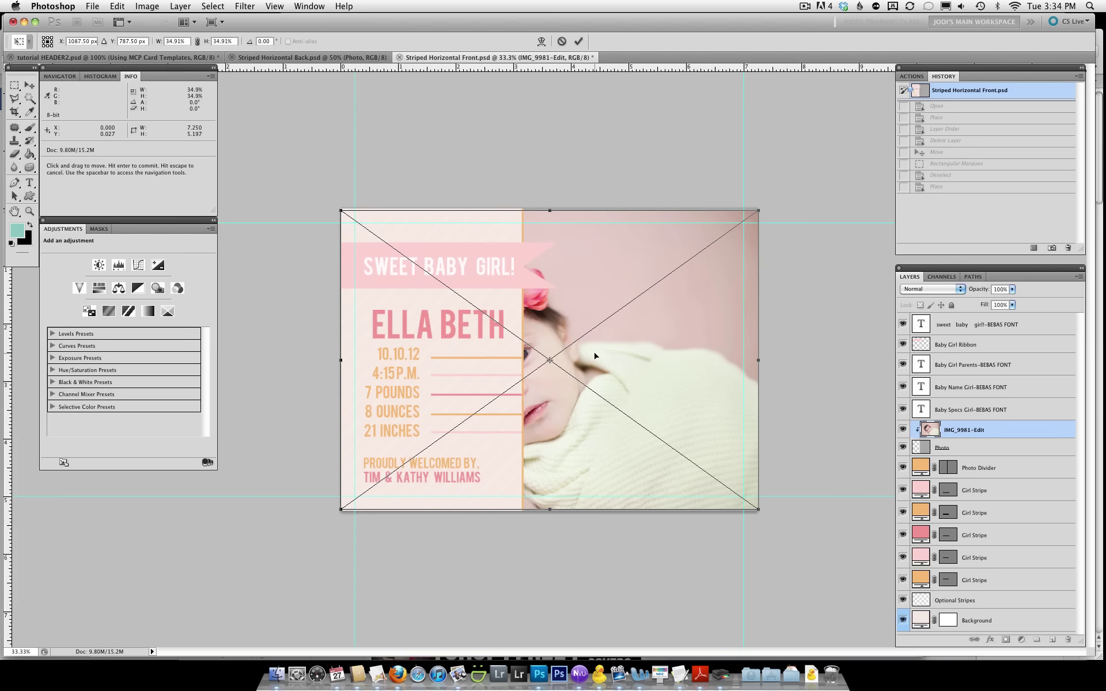
left_click_drag(595, 355, 746, 353)
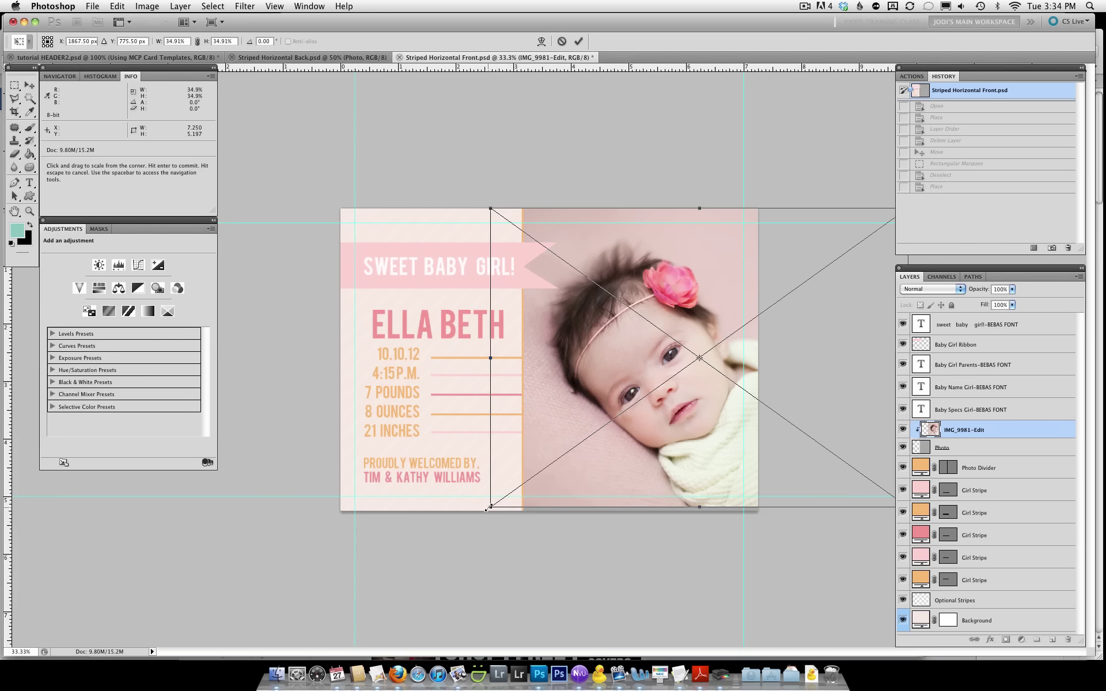
left_click_drag(489, 507, 461, 526)
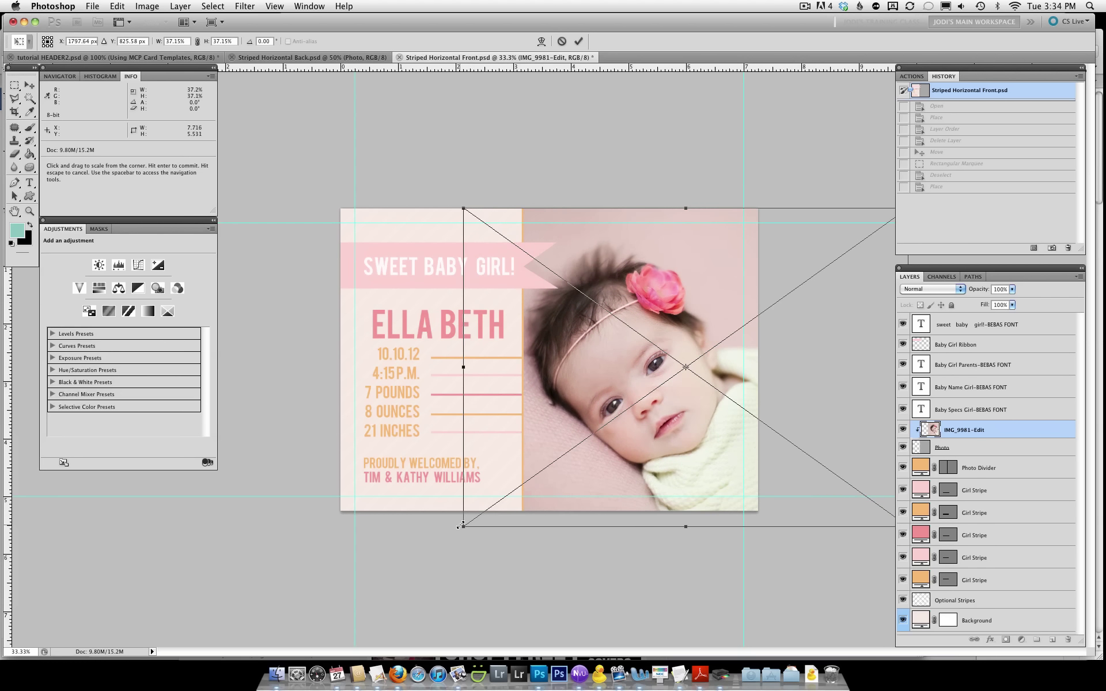
mouse_move(623, 464)
left_mouse_down()
mouse_move(646, 461)
mouse_move(625, 453)
left_mouse_up()
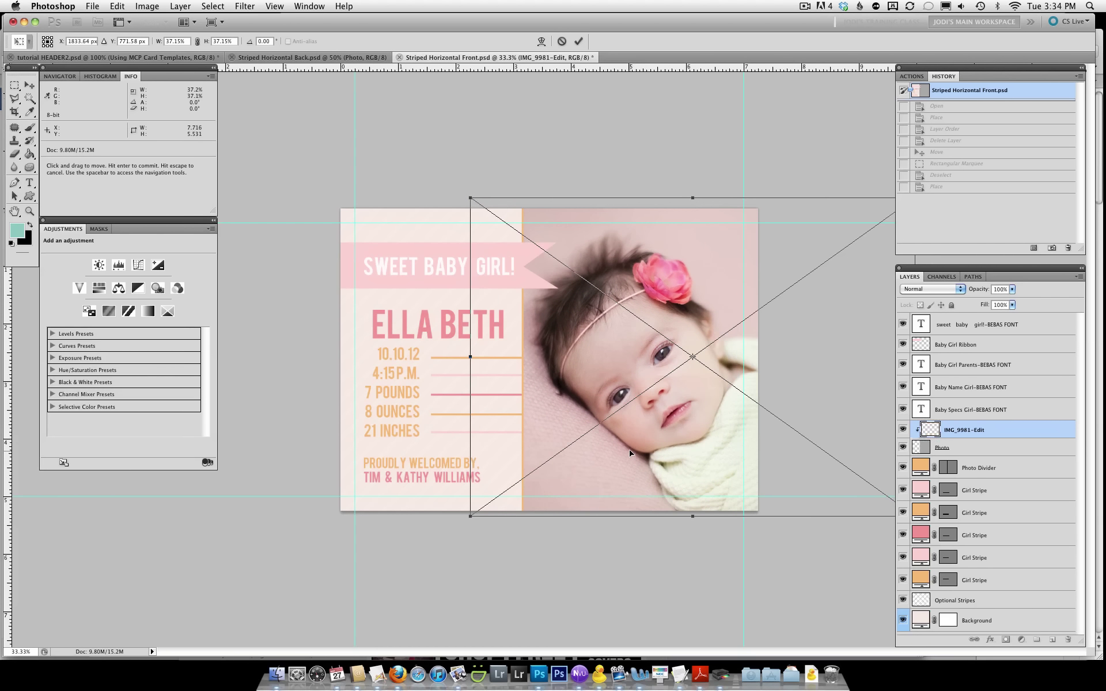
left_click(579, 41)
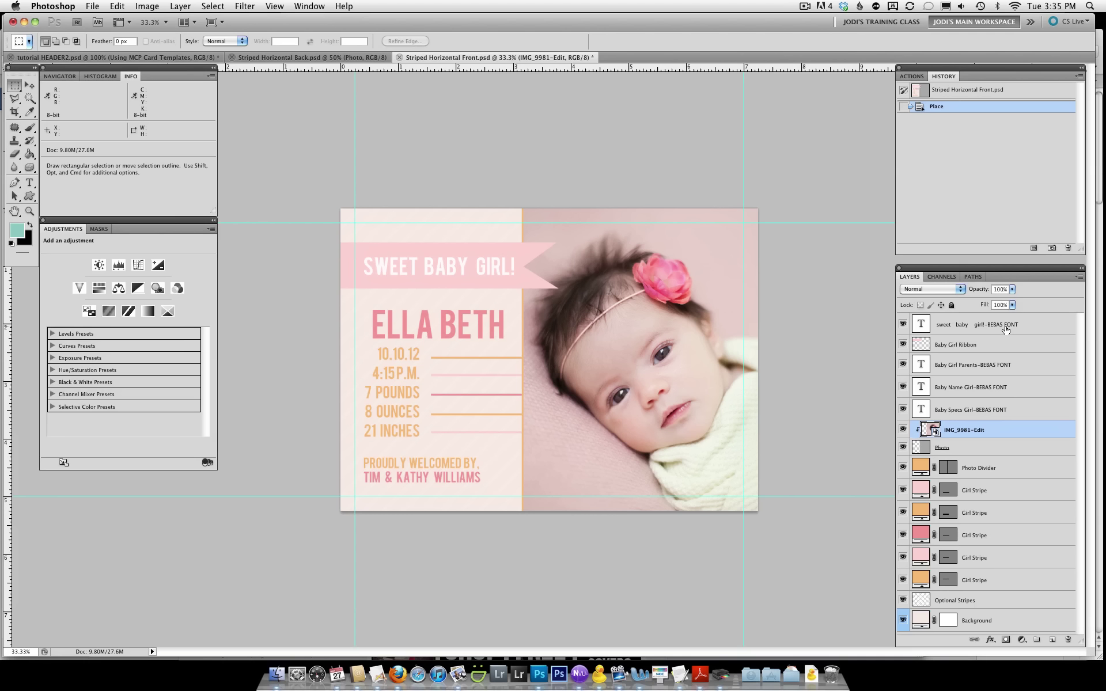
left_click(904, 326)
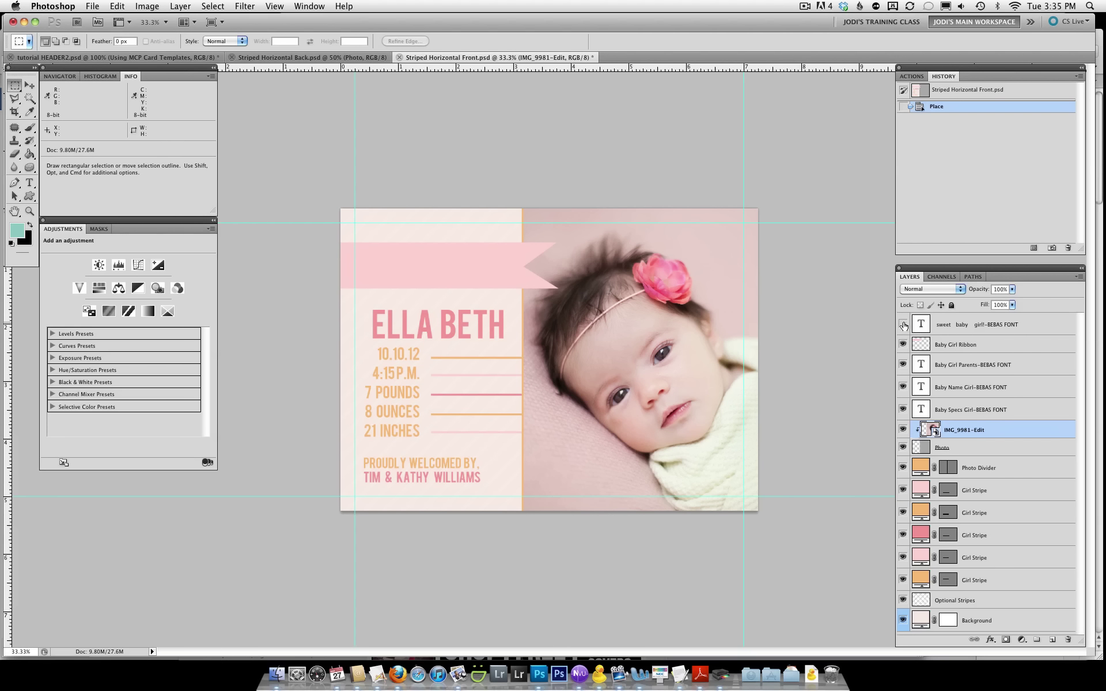
left_click(904, 325)
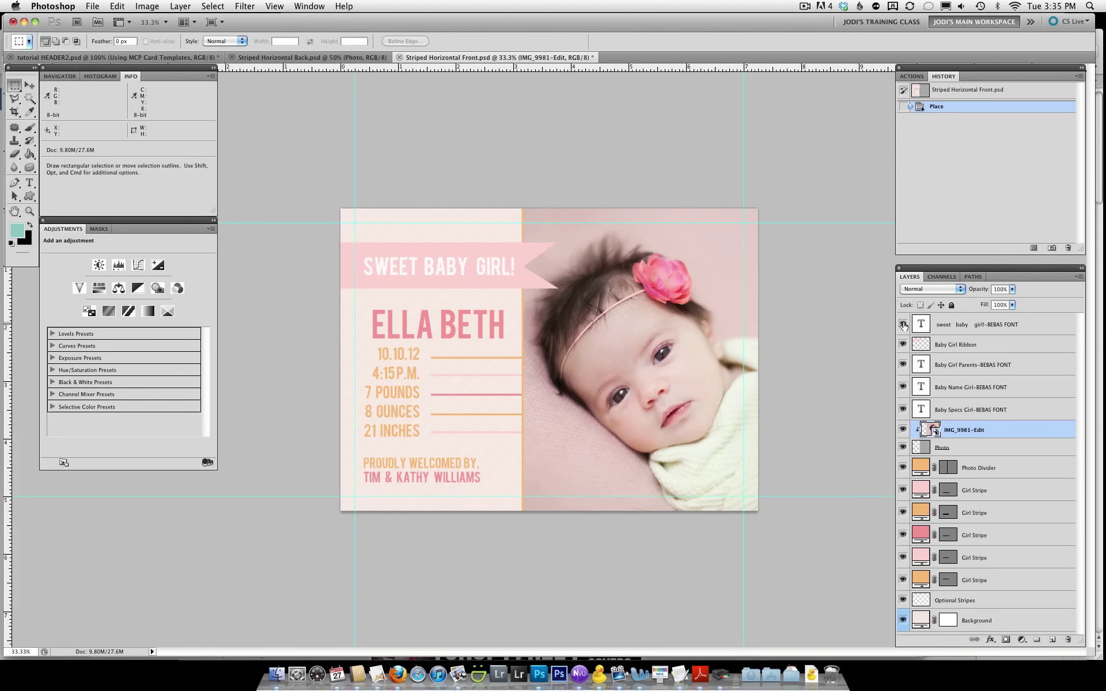
left_click(960, 326)
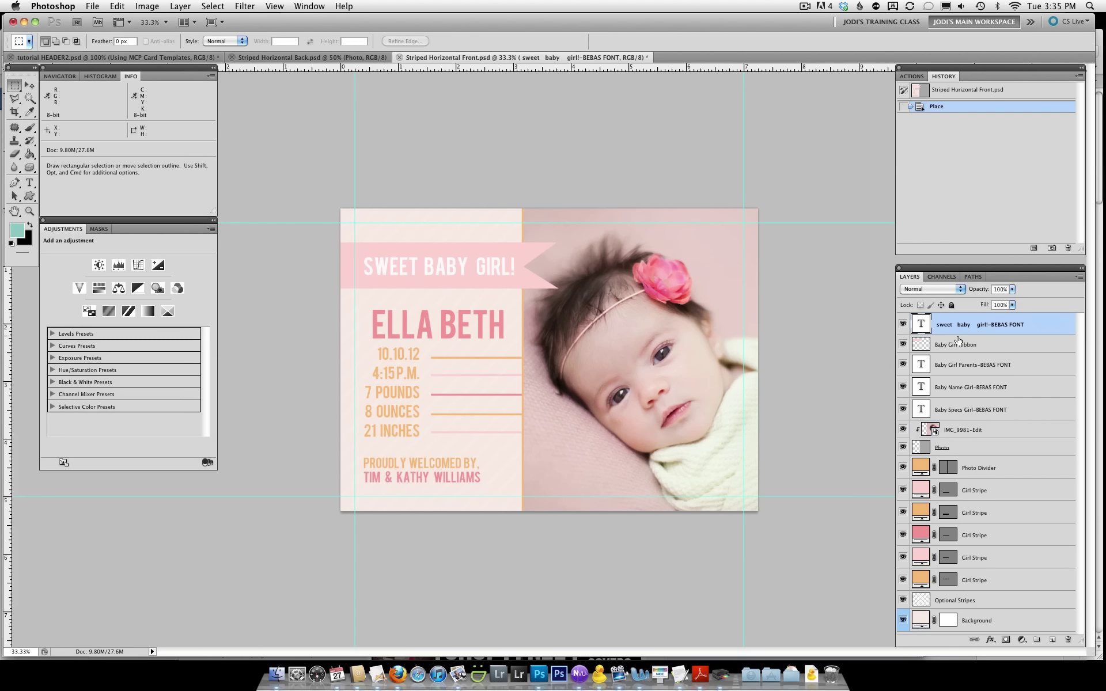
left_click(957, 367)
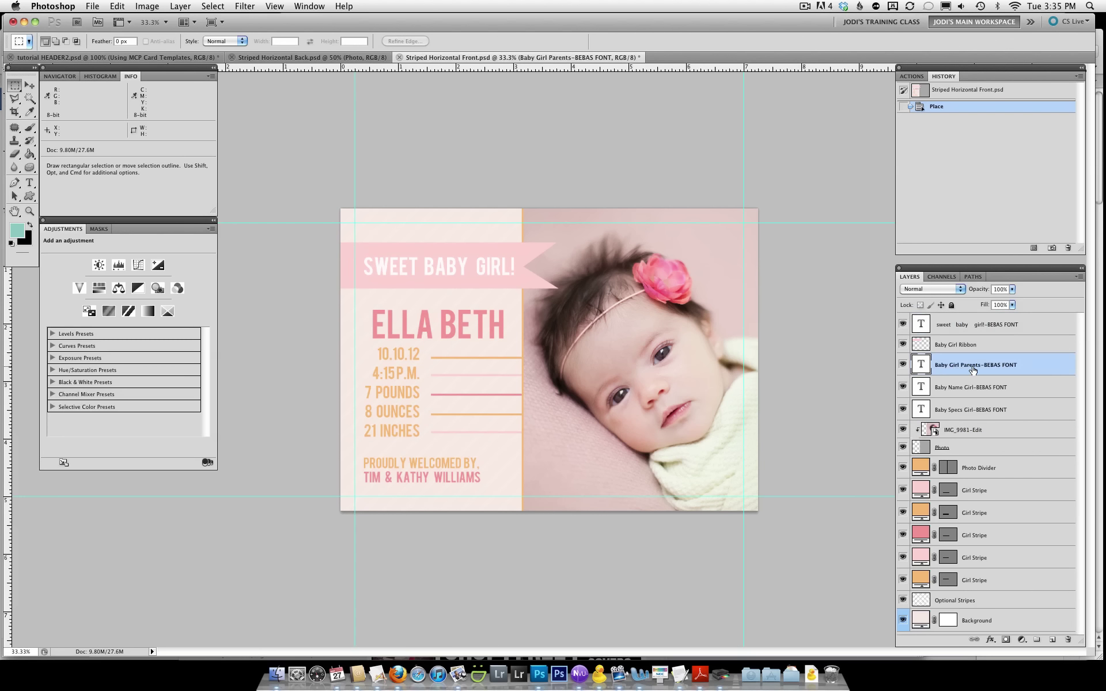
Replace the names line under PROUDLY WELCOMED BY with the new parents' names
double_click(922, 365)
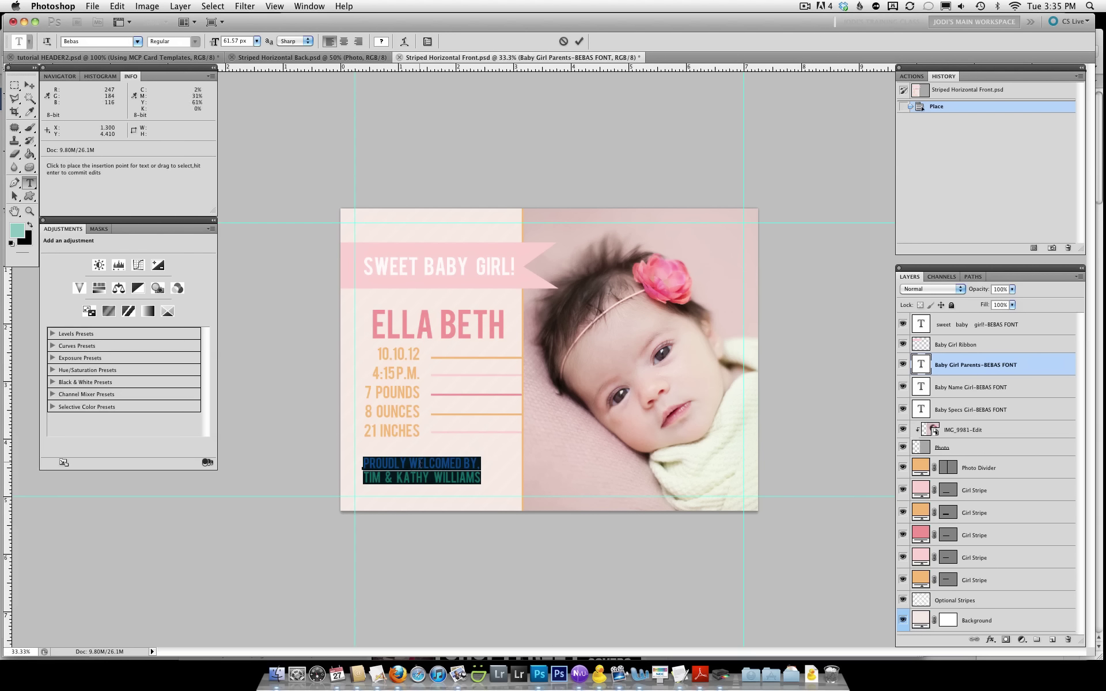
left_click(365, 477)
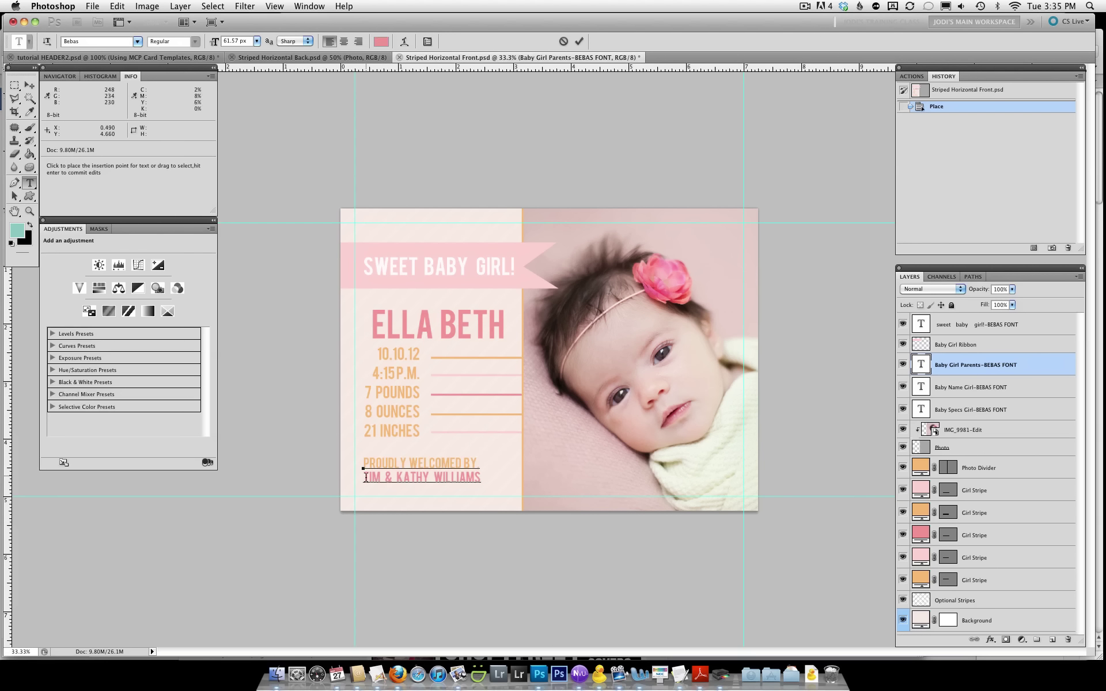
left_click_drag(369, 477, 480, 482)
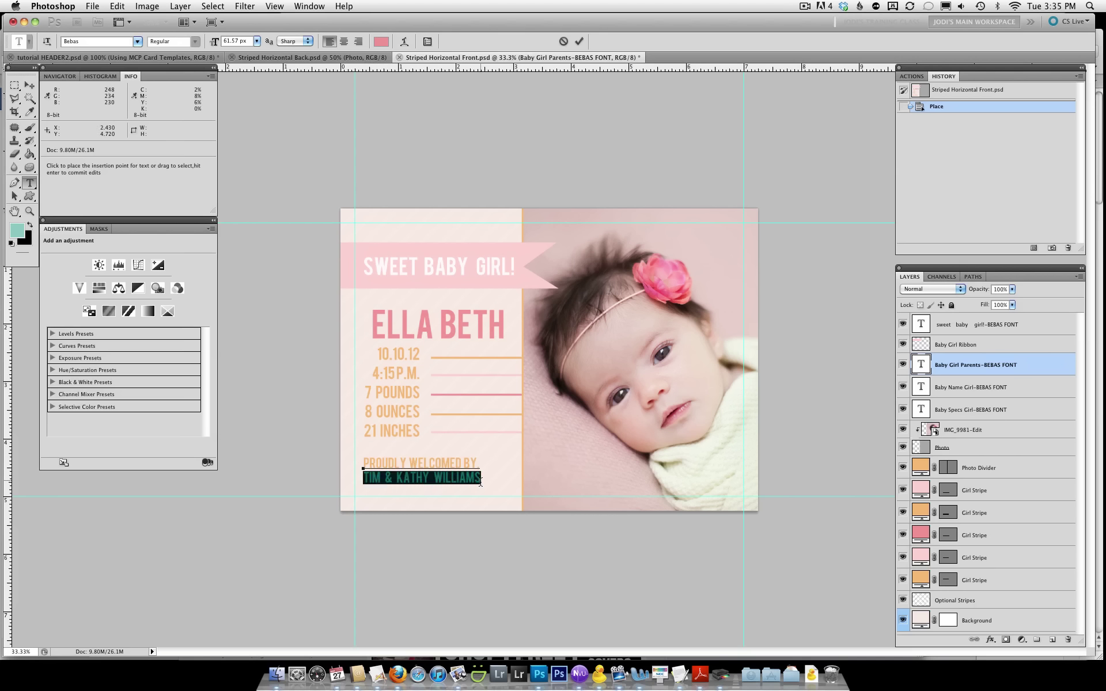
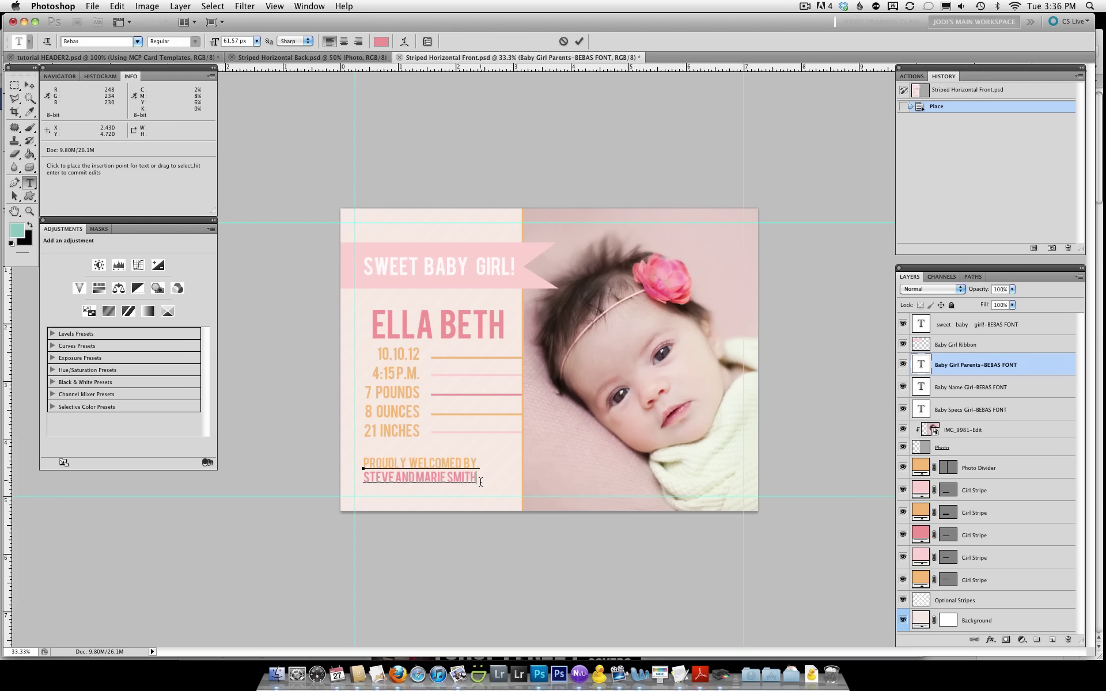
left_click(578, 41)
key("m")
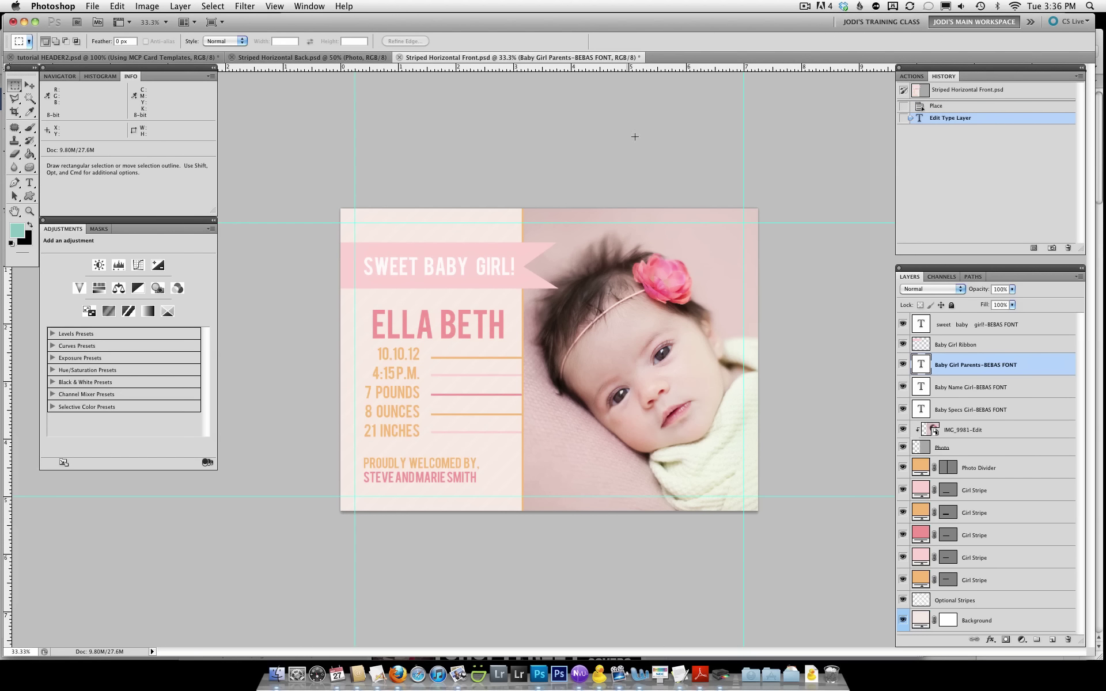
Type the new two-word baby name and set its font size to 125 px
double_click(922, 388)
type("ALYSSA")
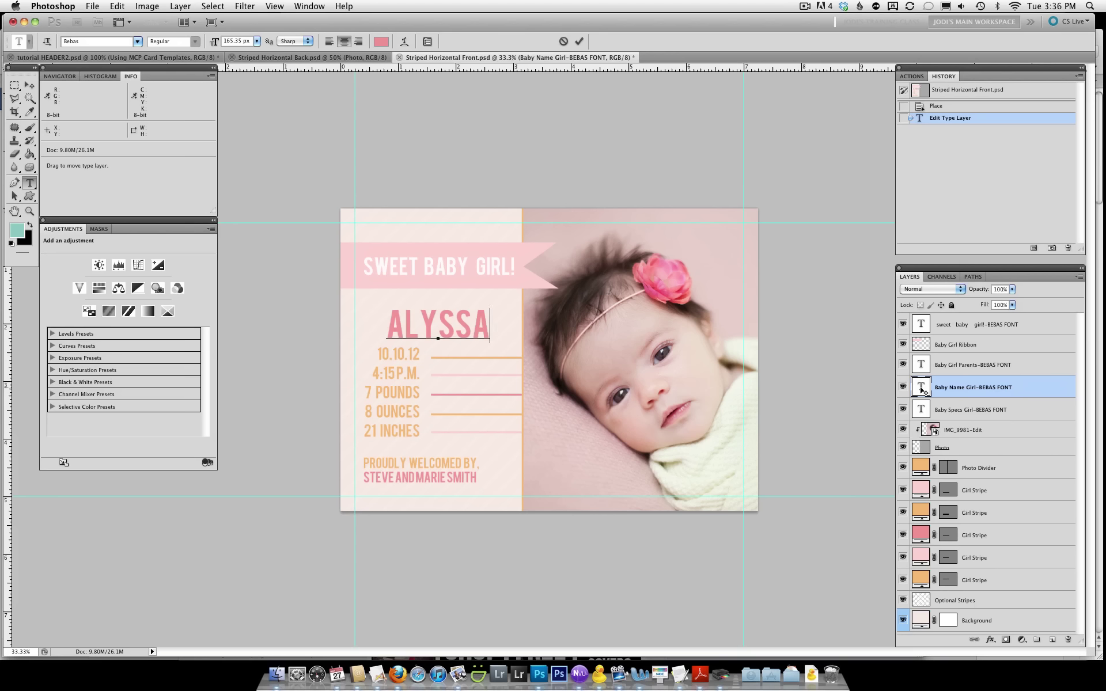
type("LYNN")
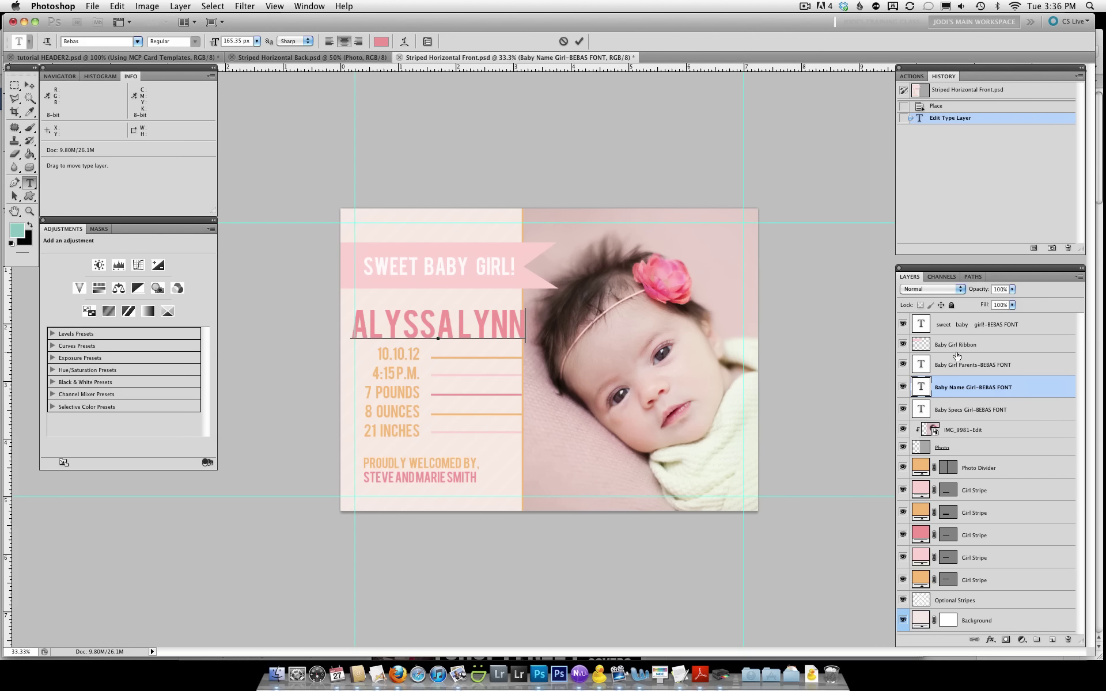
left_click_drag(528, 331, 338, 325)
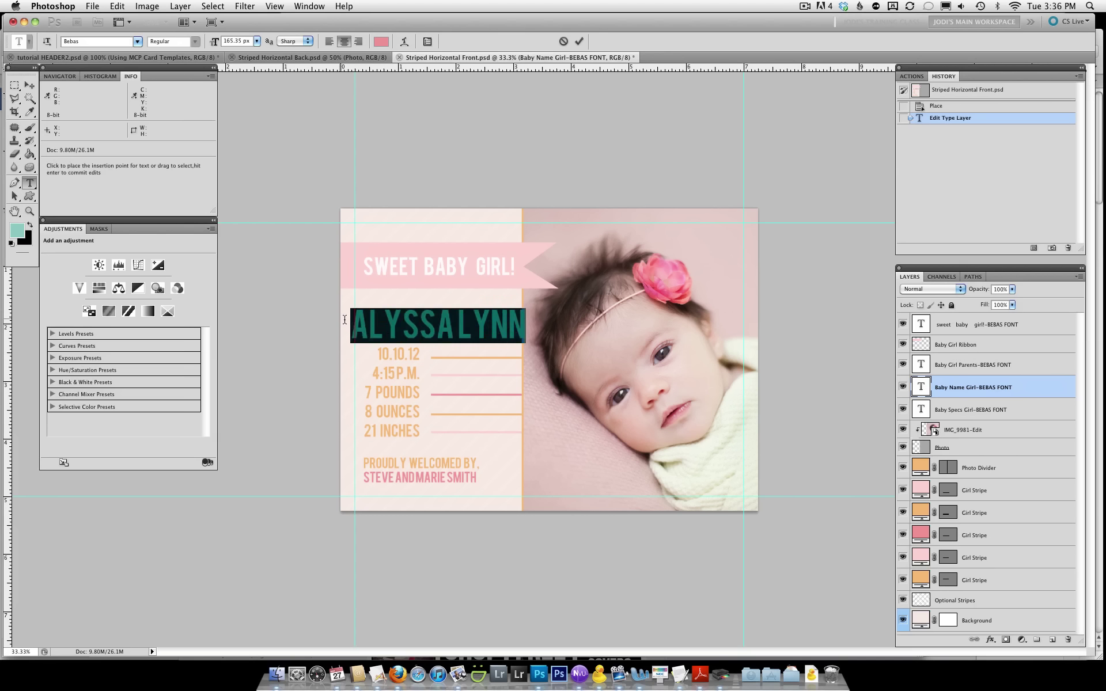
left_click(258, 41)
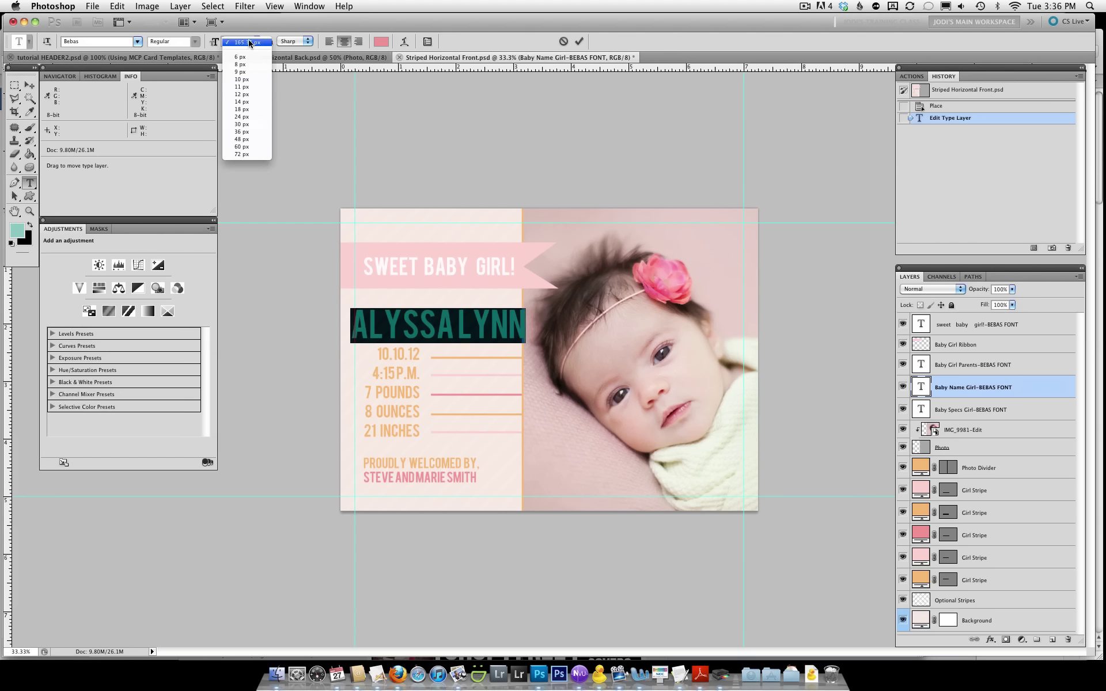
type("100")
key("Return")
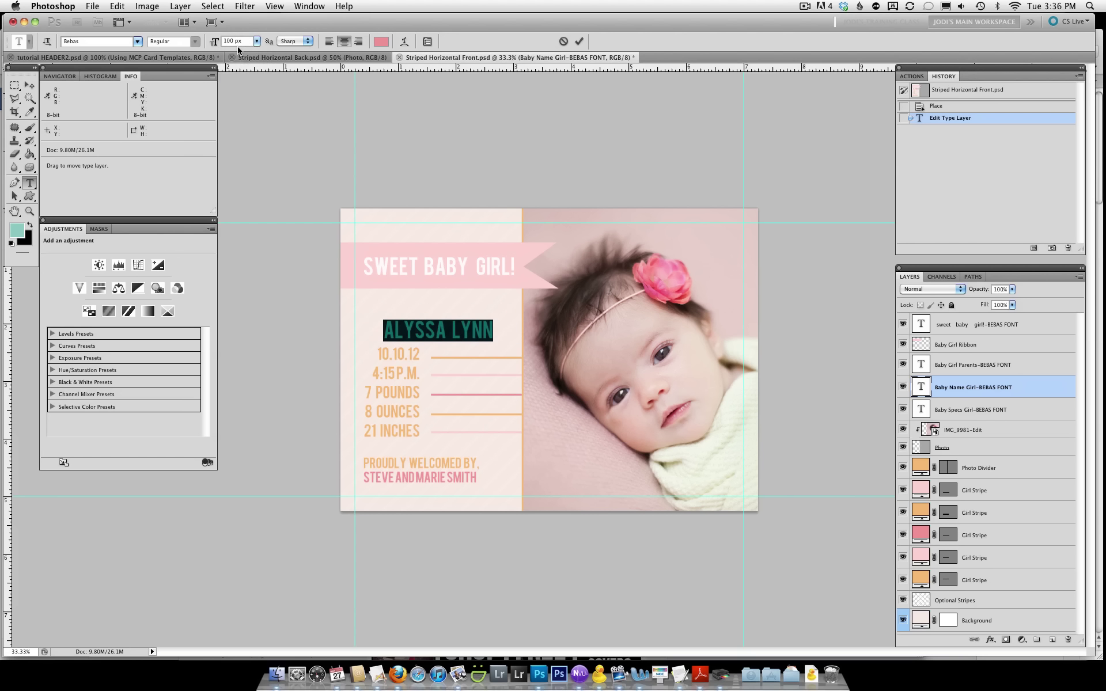
type("125")
key("Return")
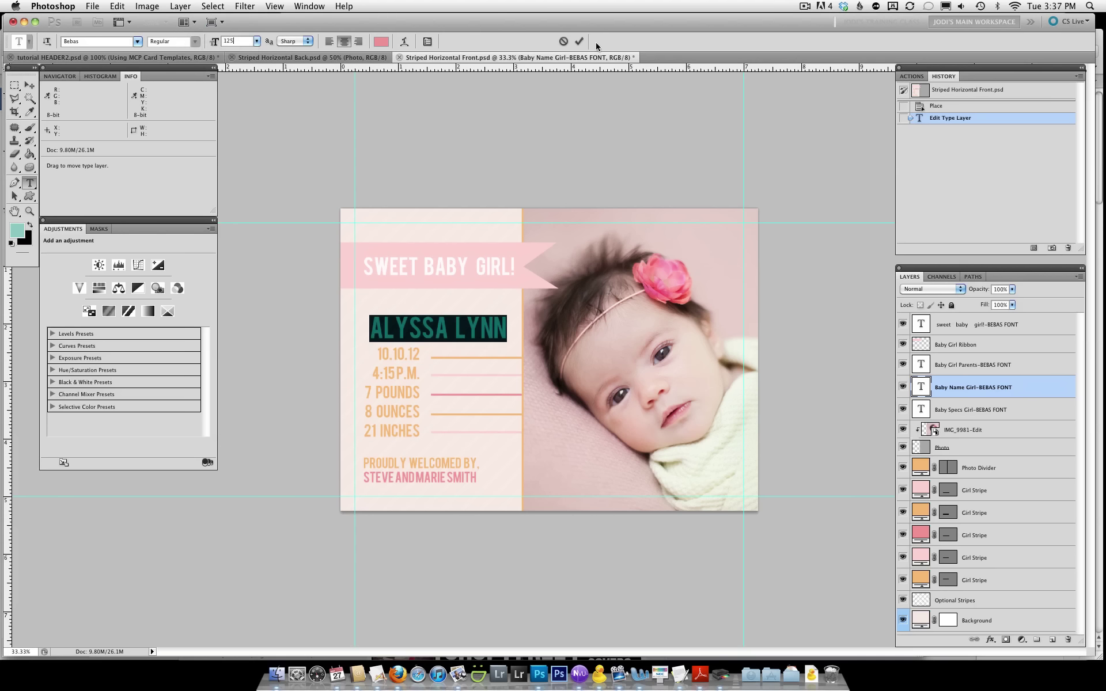
left_click(579, 41)
key("m")
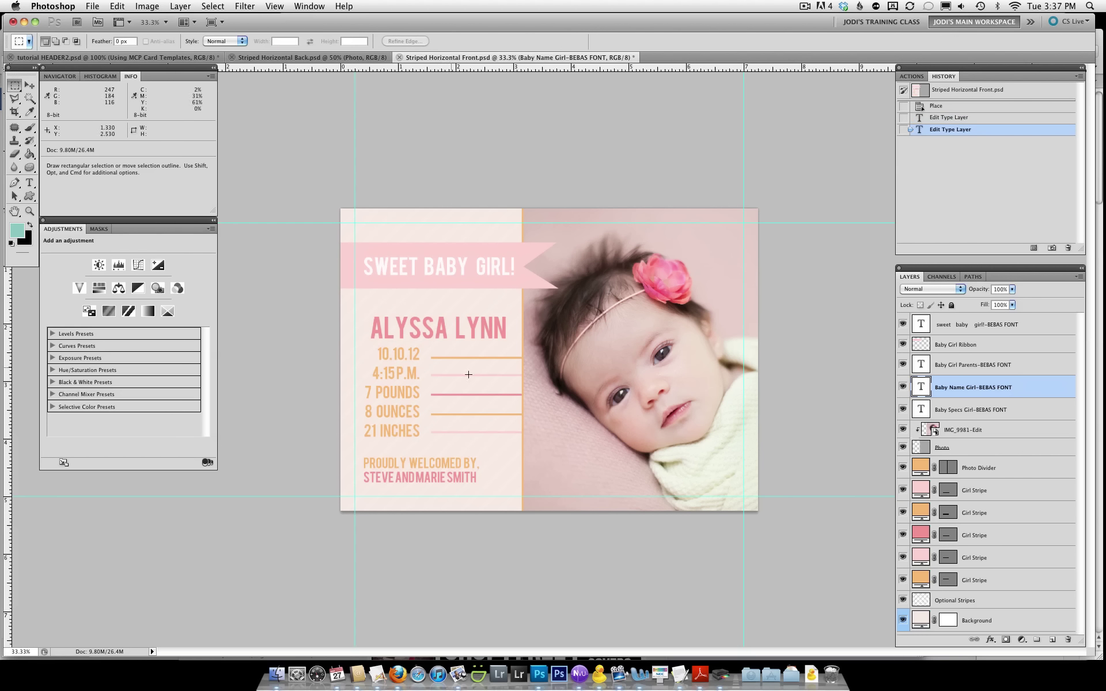
Change the birth date in the Baby Specs text to 03.10.12
double_click(919, 409)
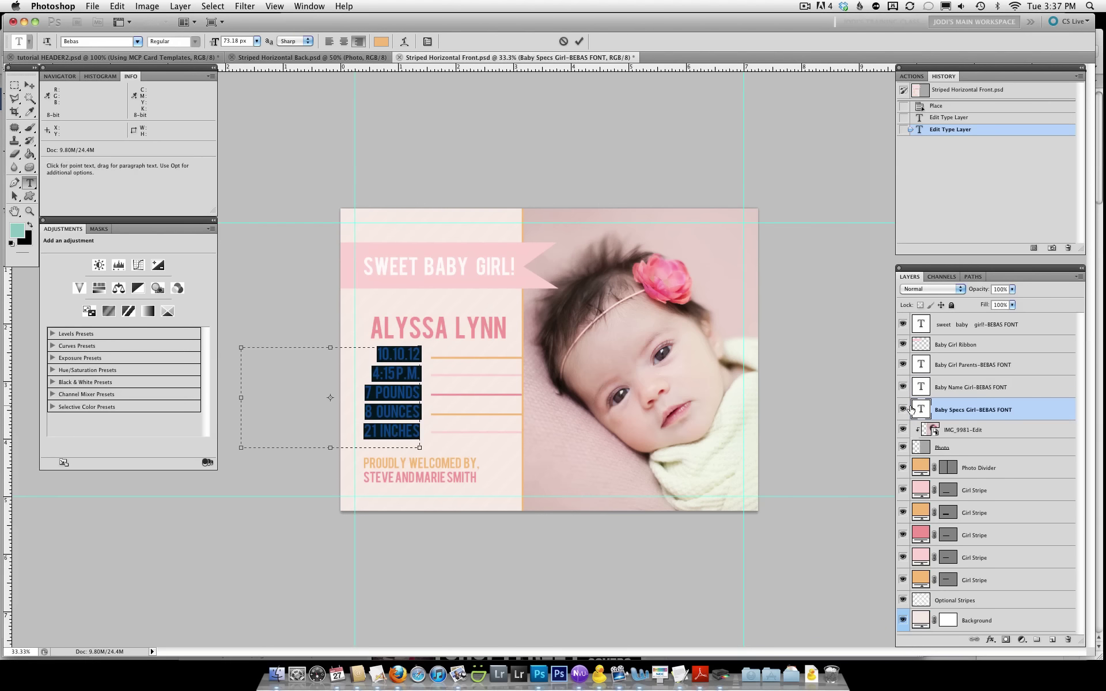
left_click(384, 353)
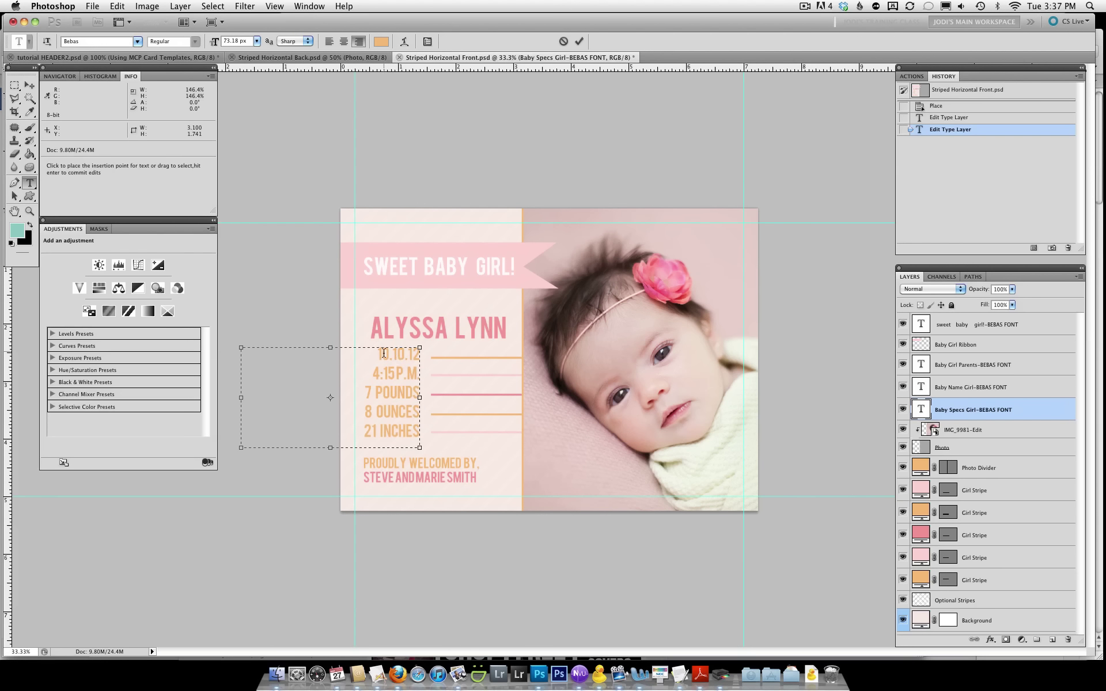
left_click_drag(382, 353, 388, 354)
key("BackSpace")
type("03")
Update the birth time to 3:15 P.M. and the measurements to 9 ounces, 19 inches
left_click_drag(372, 374, 366, 392)
type("3")
type("6")
mouse_move(376, 411)
left_mouse_down()
mouse_move(366, 411)
mouse_move(364, 431)
left_mouse_up()
type("9")
type("19")
left_click(579, 40)
key("m")
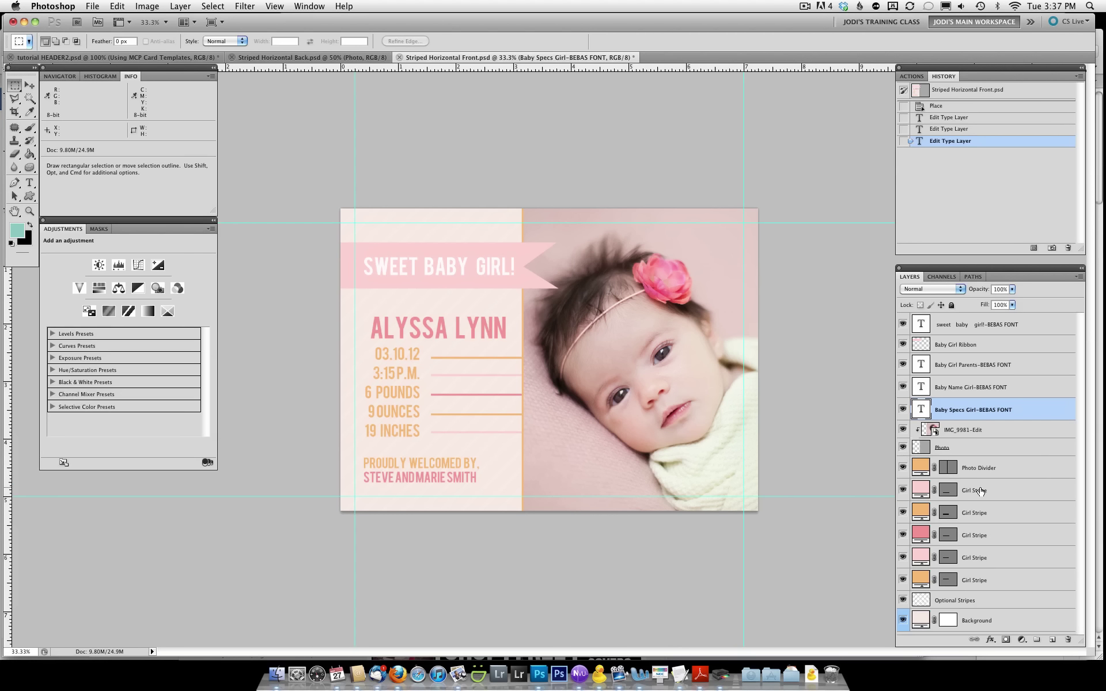
left_click(921, 492)
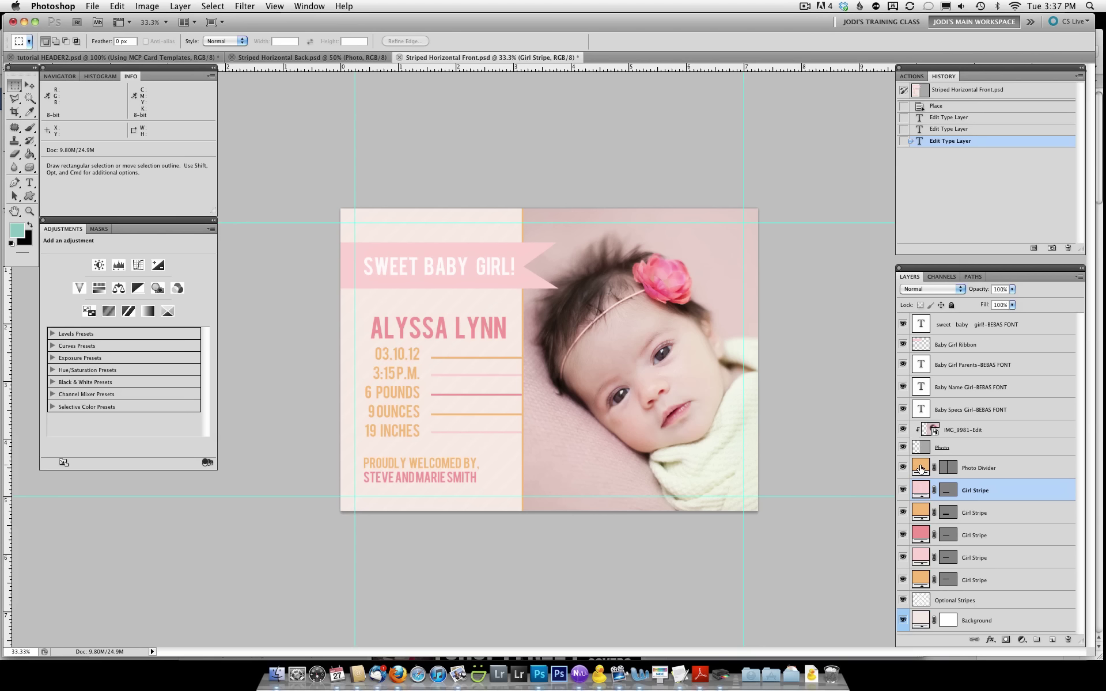
Recolor the Photo Divider fill to the flower's deep pink #e24b7c
double_click(920, 469)
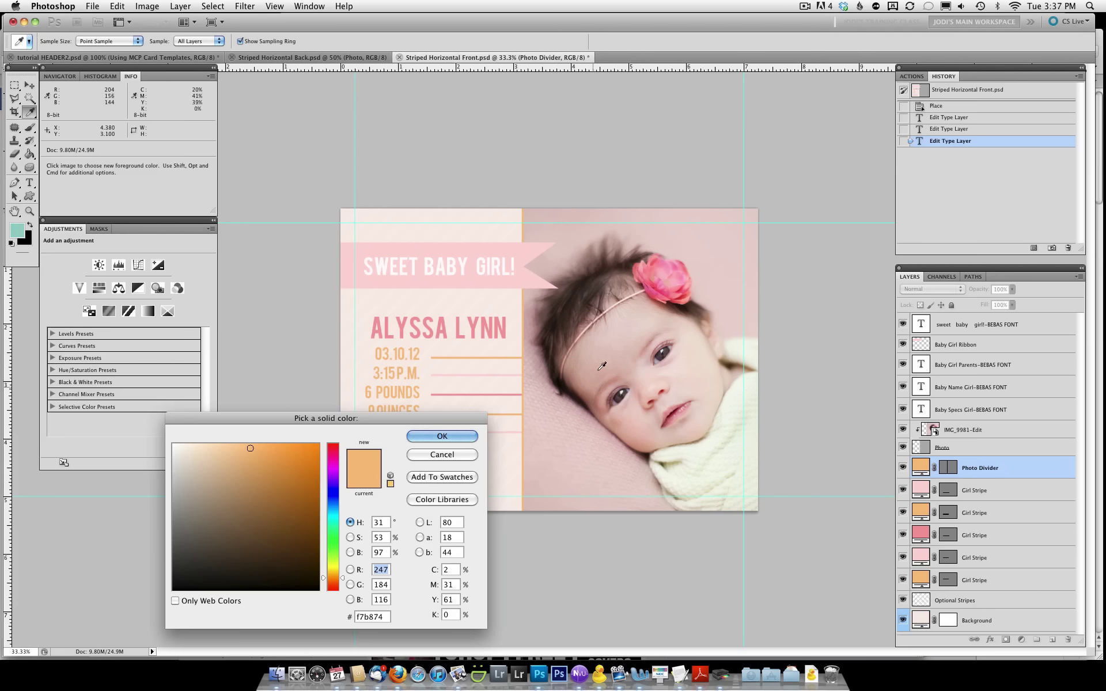
left_click(654, 287)
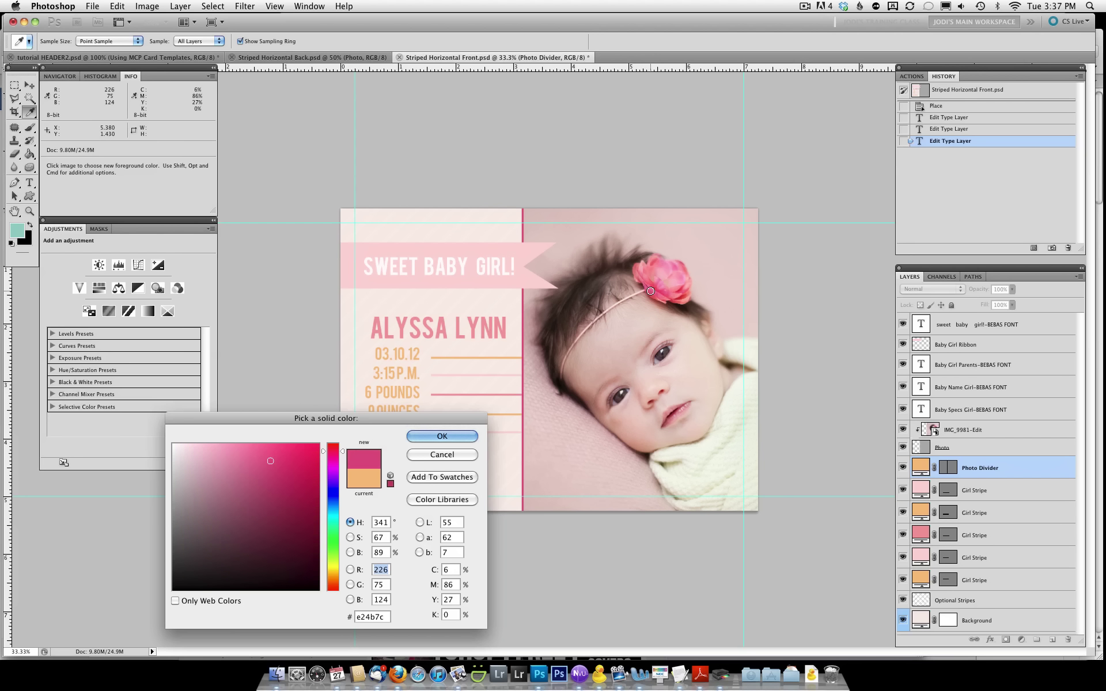
key("Return")
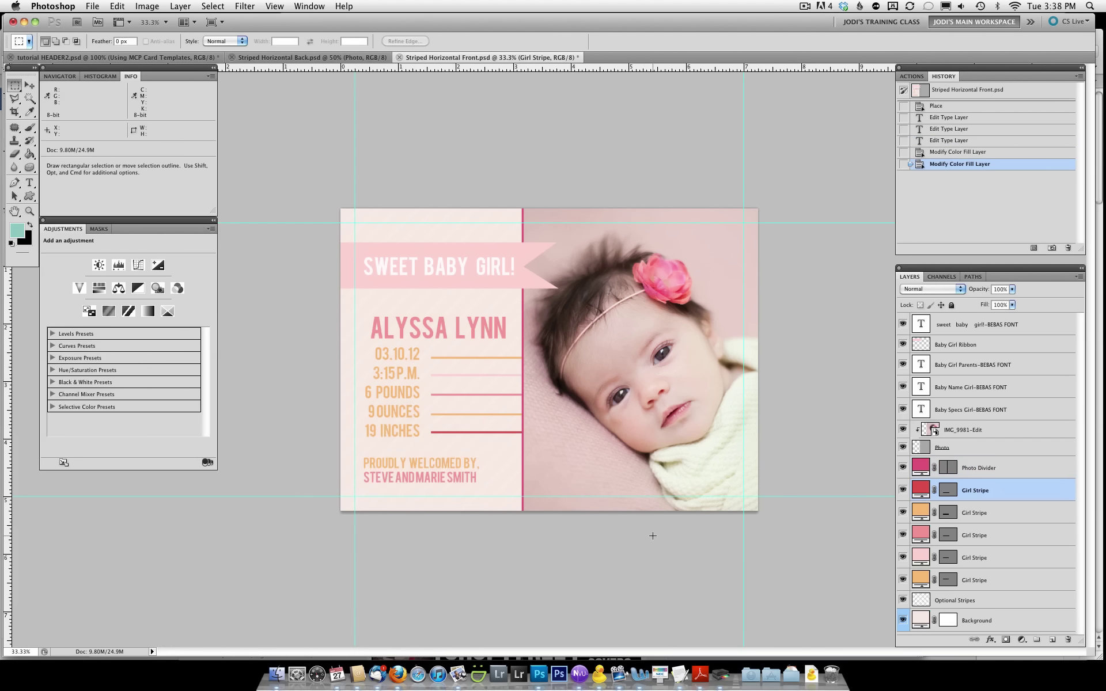
left_click(951, 346)
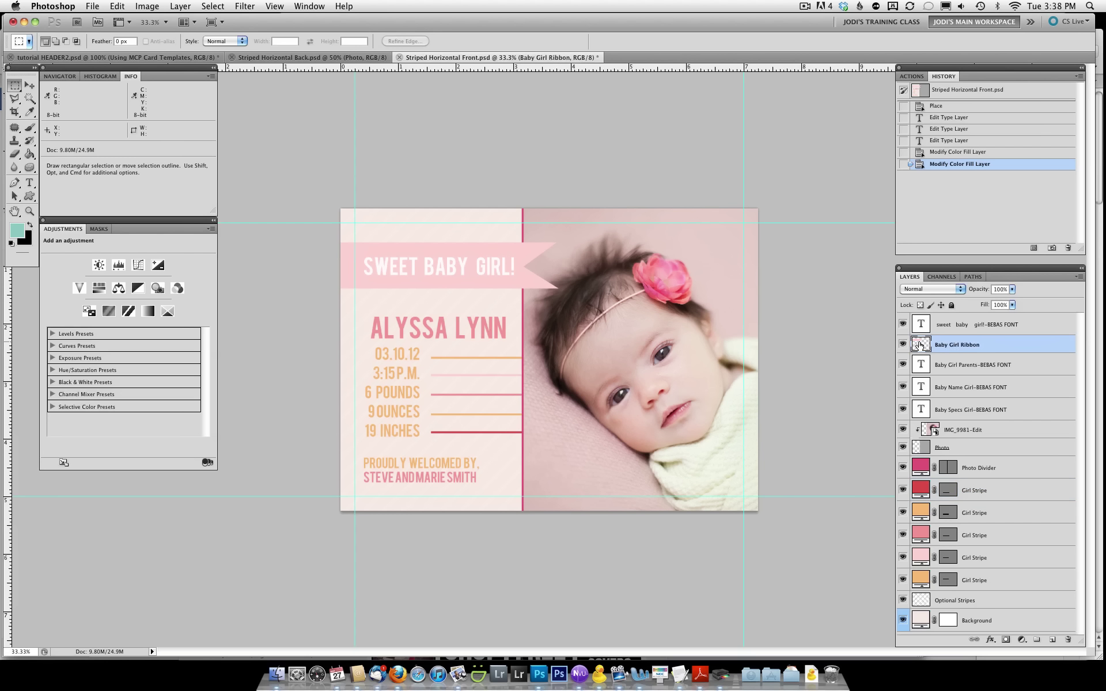
Add a Solid Color fill layer, Color Fill 1, in orange #f2ae37
left_click(180, 6)
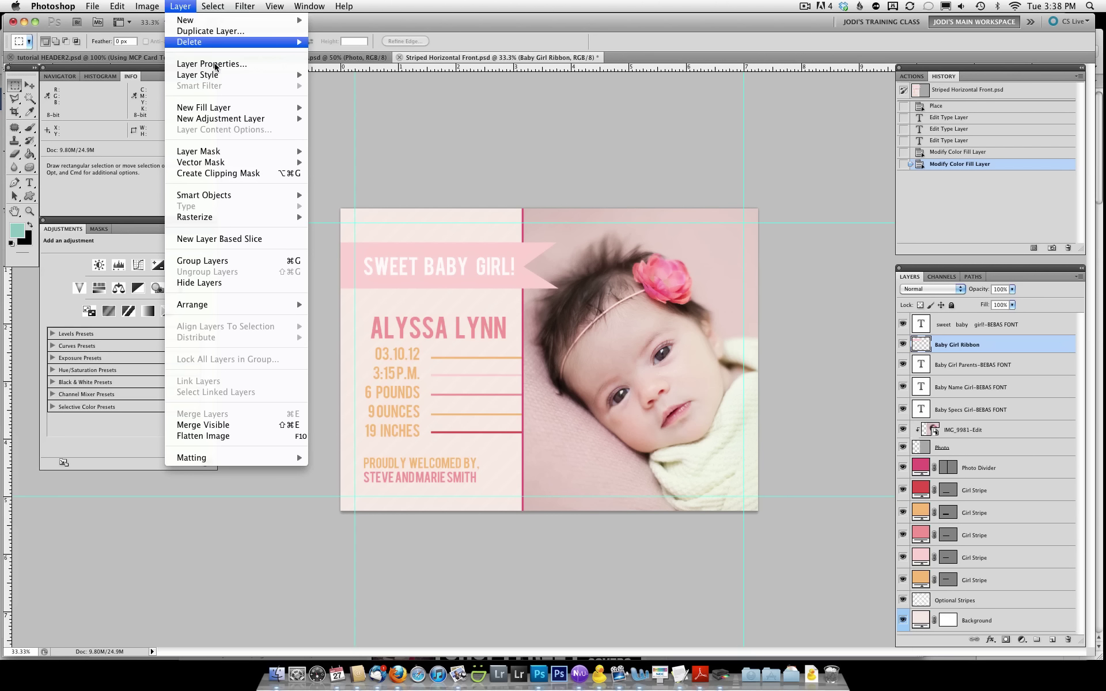
mouse_move(222, 108)
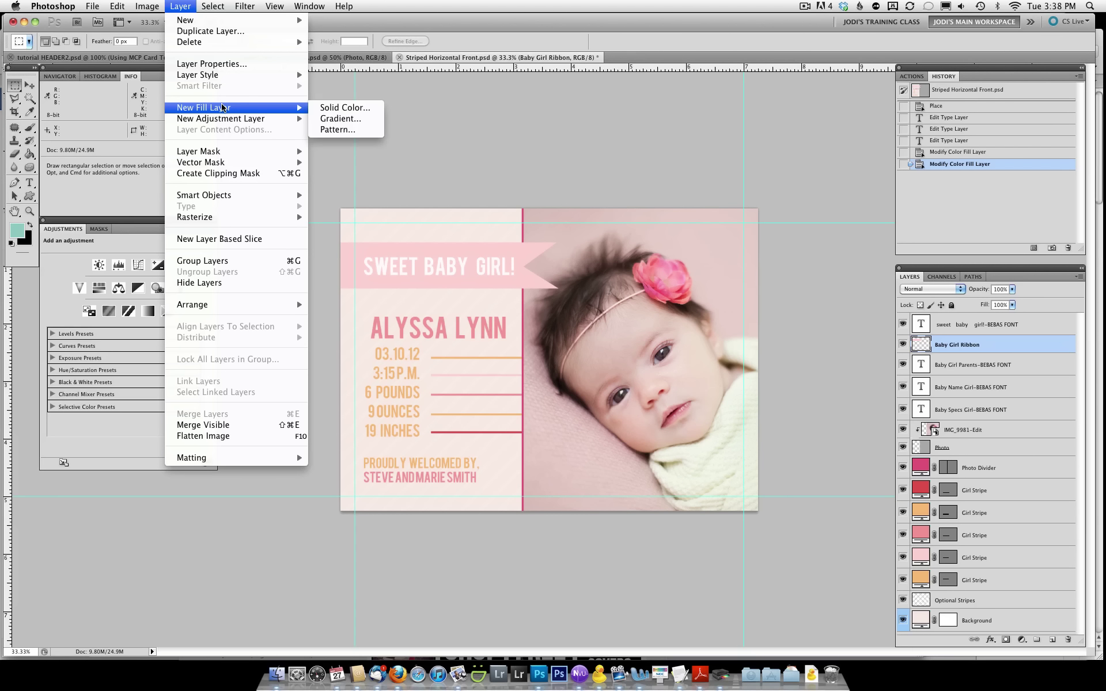
left_click(329, 114)
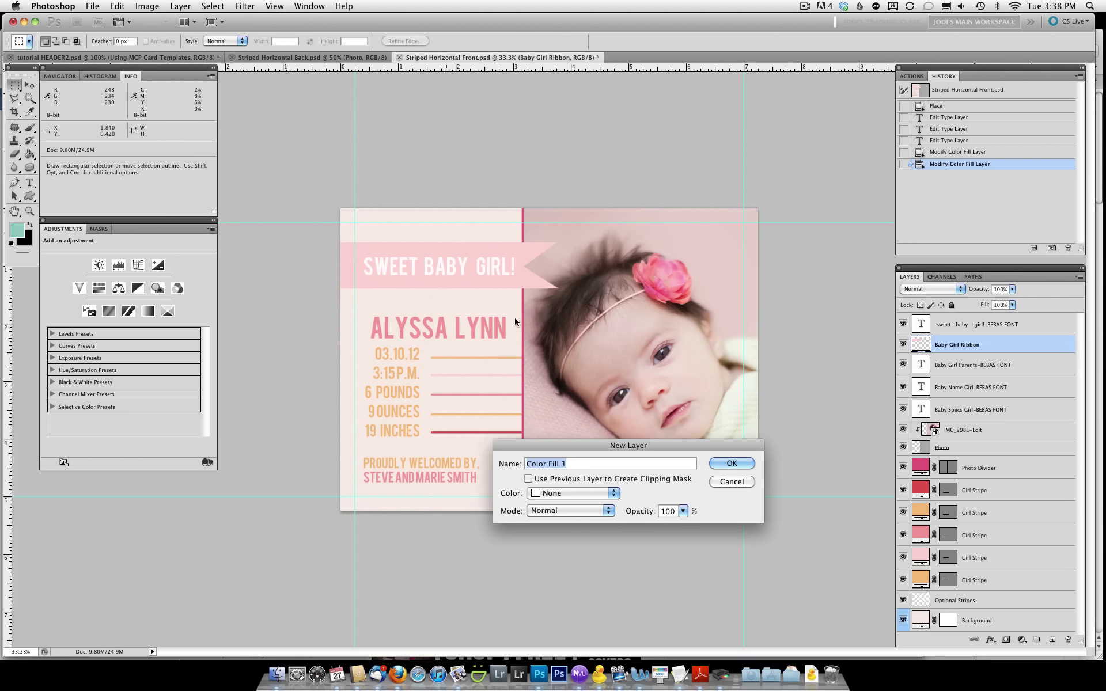
left_click(732, 463)
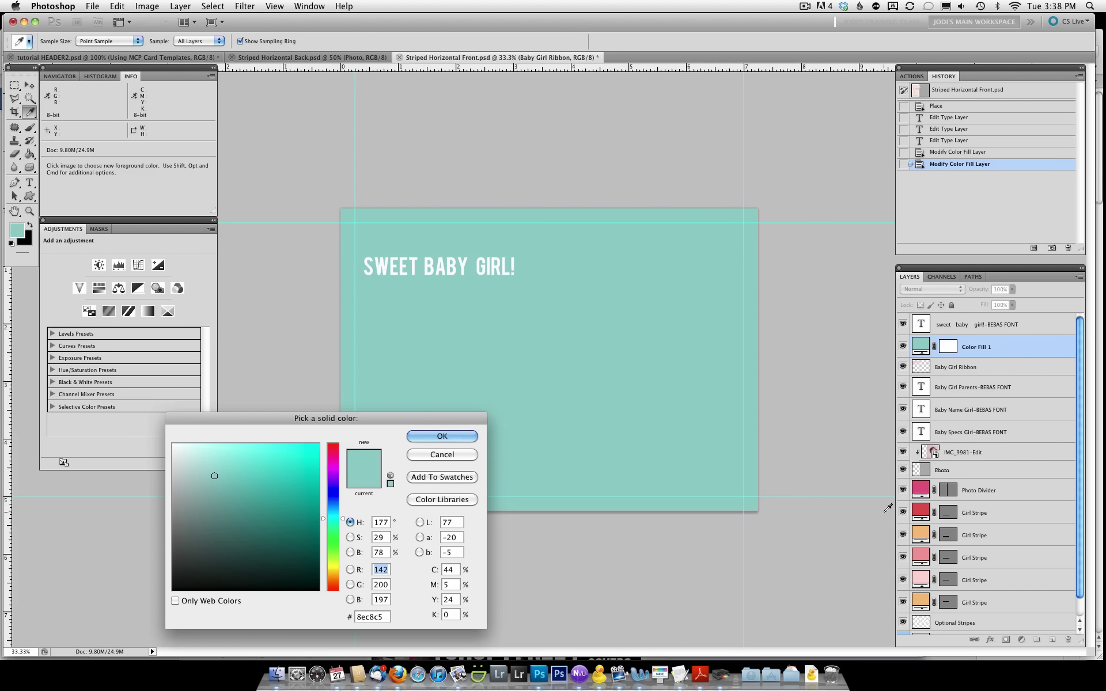
left_click(331, 575)
left_click(286, 451)
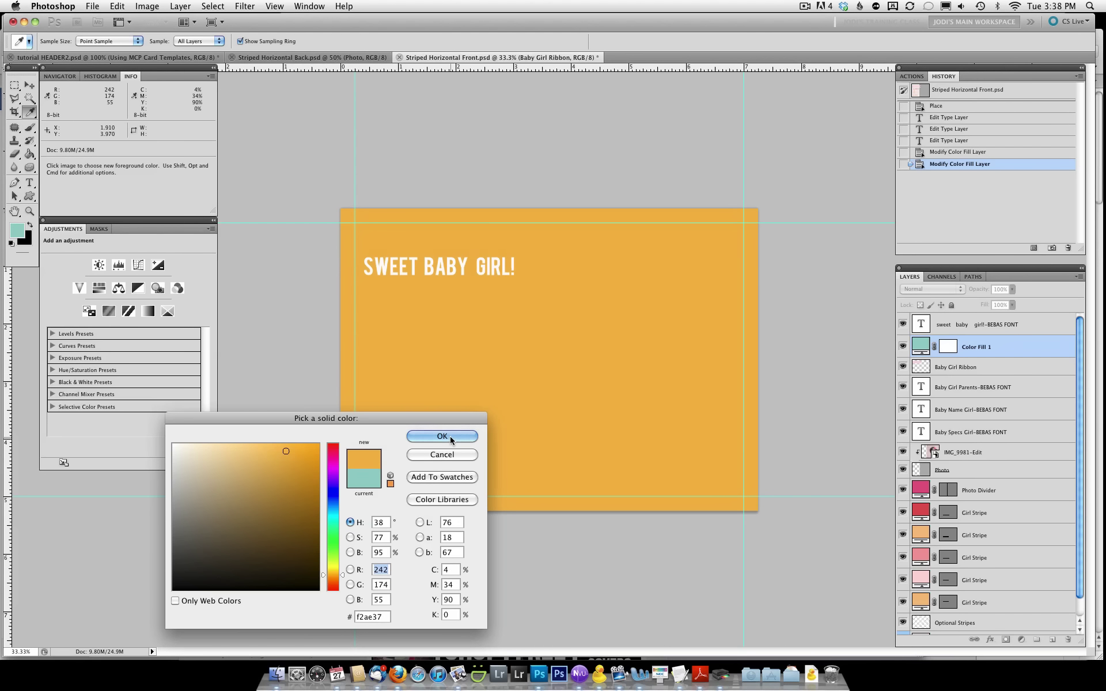
left_click(442, 437)
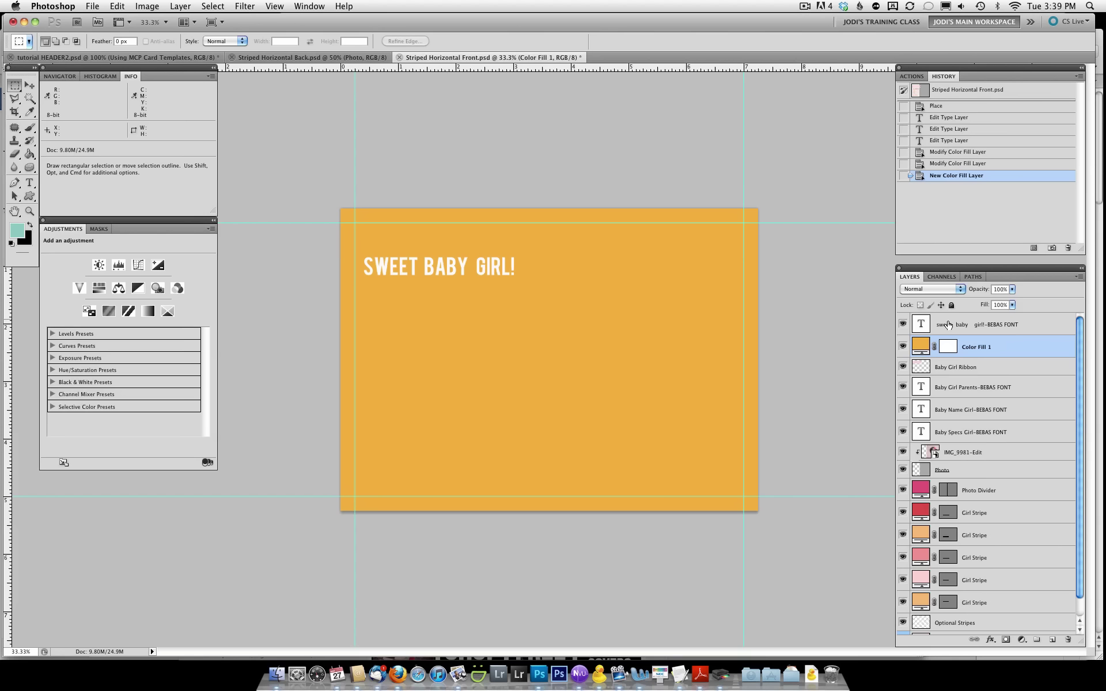
Clip the orange fill to the ribbon layer and switch to Striped Horizontal Back.psd
left_click(1014, 358)
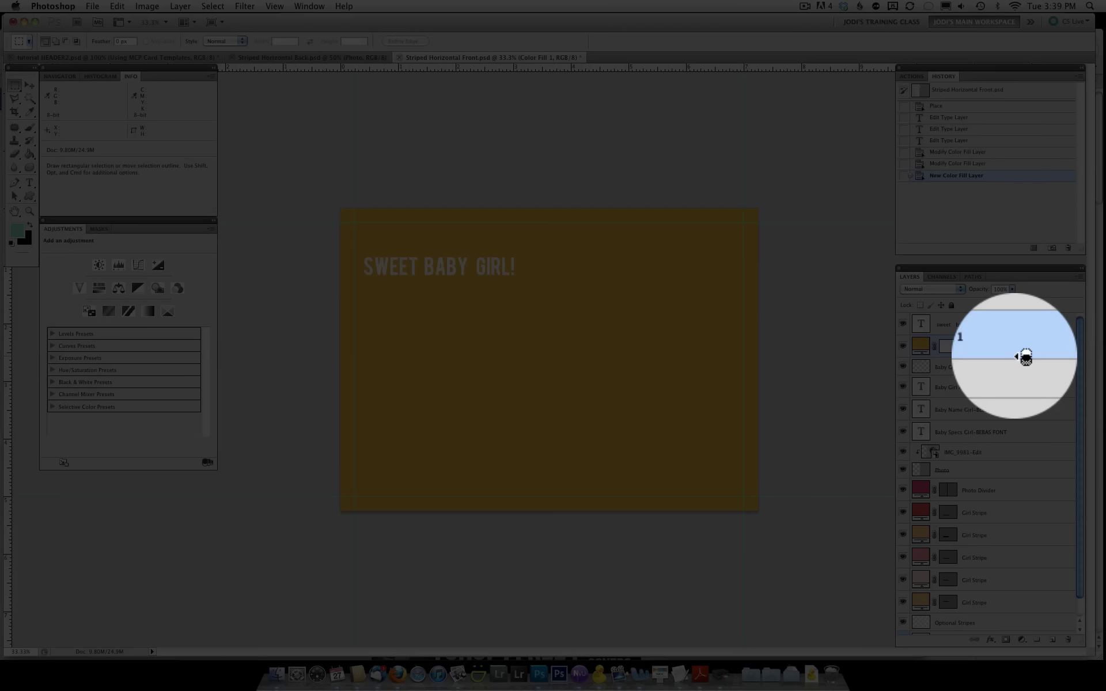
left_click(1024, 356, "alt")
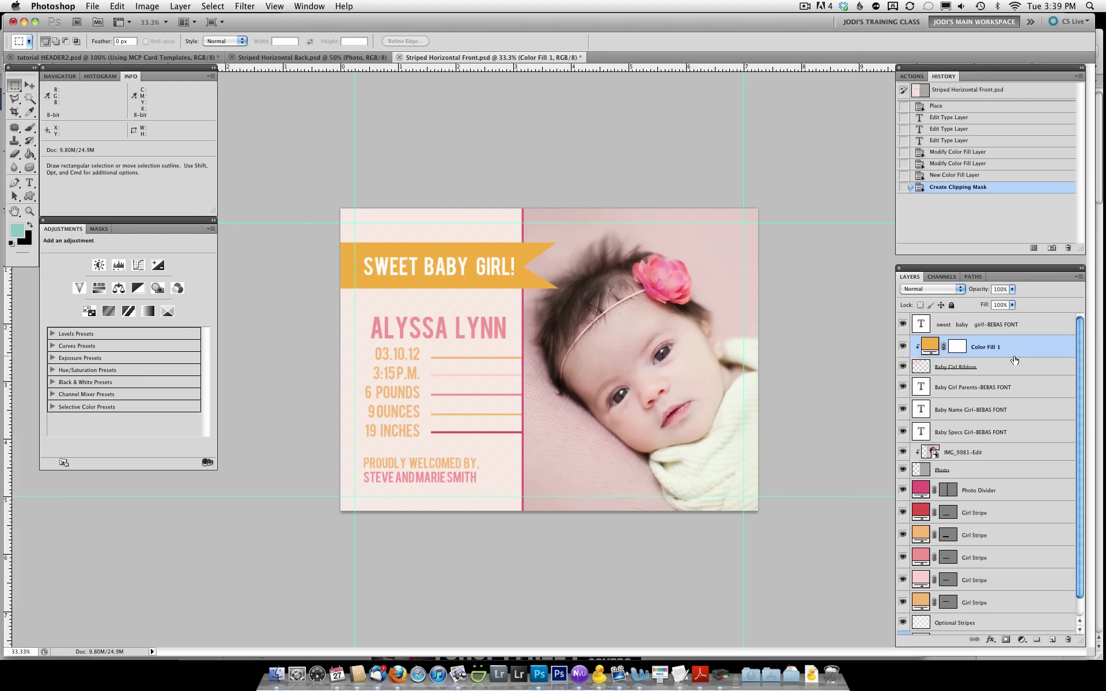
left_click(350, 57)
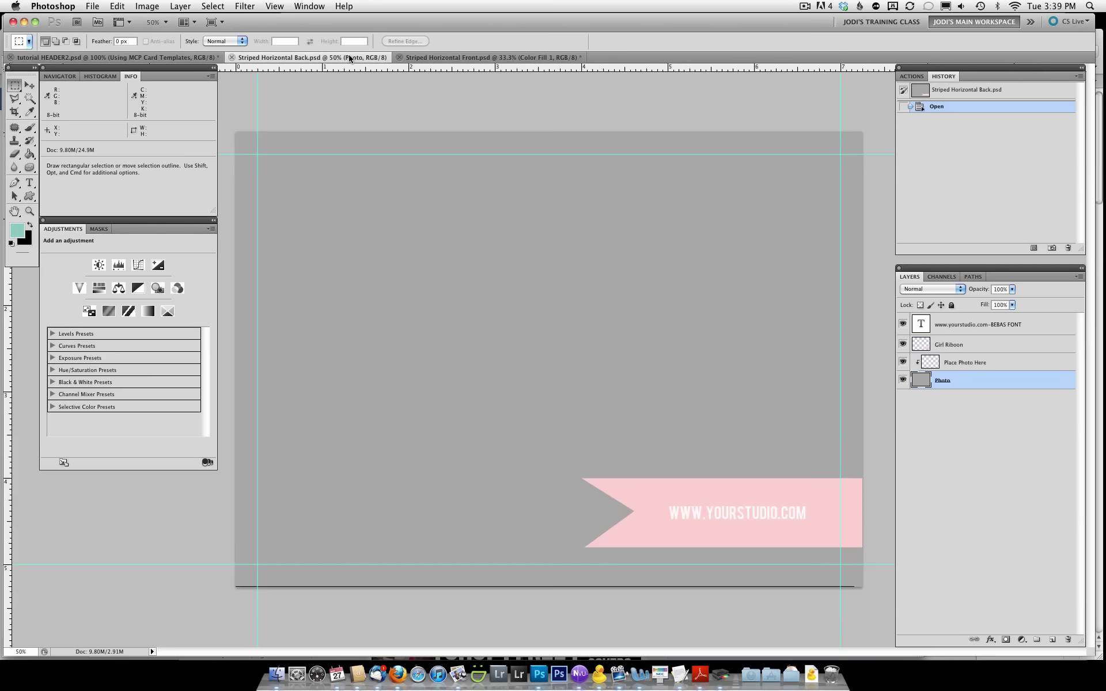
left_click(948, 346)
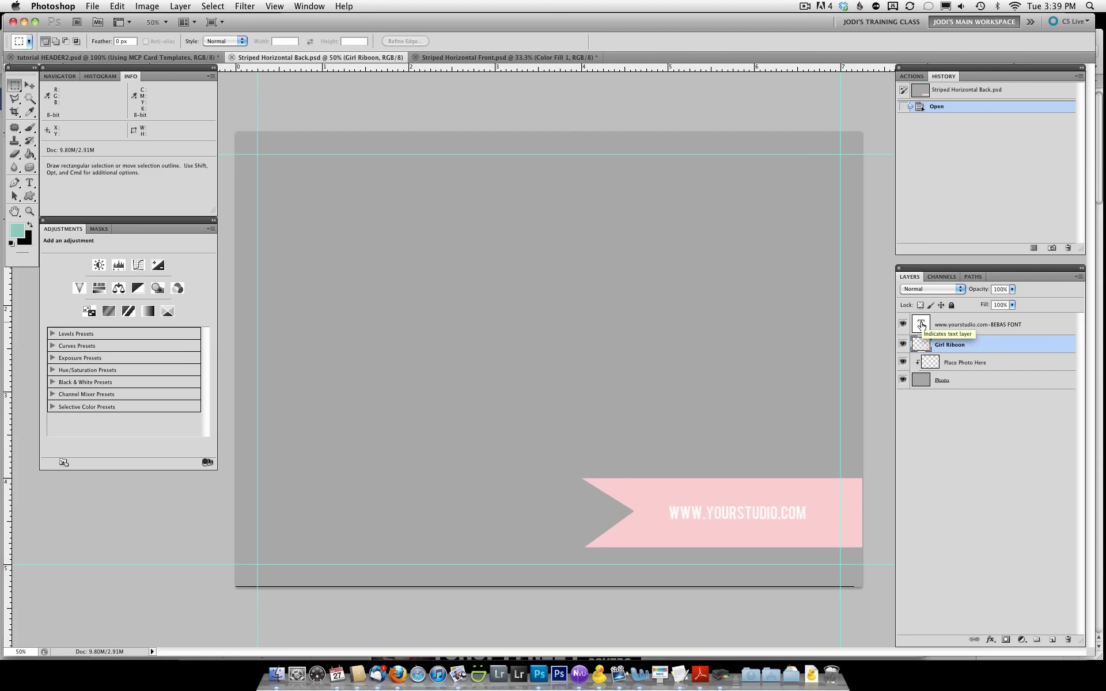
double_click(922, 326)
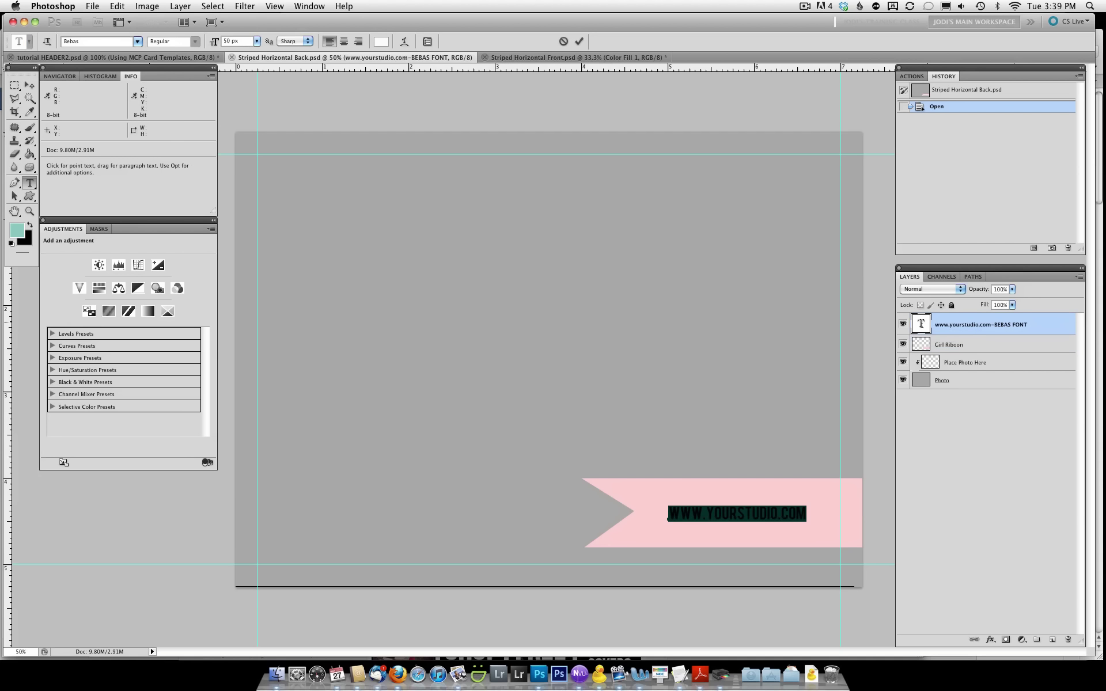
type("www")
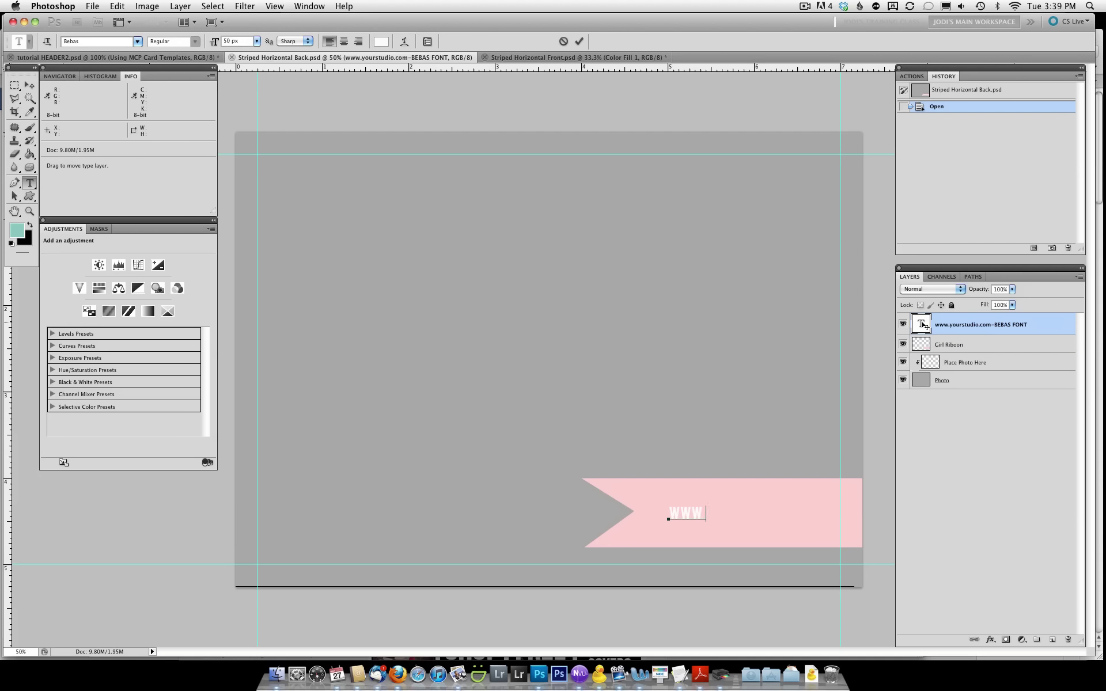
type(".mcpactions.com")
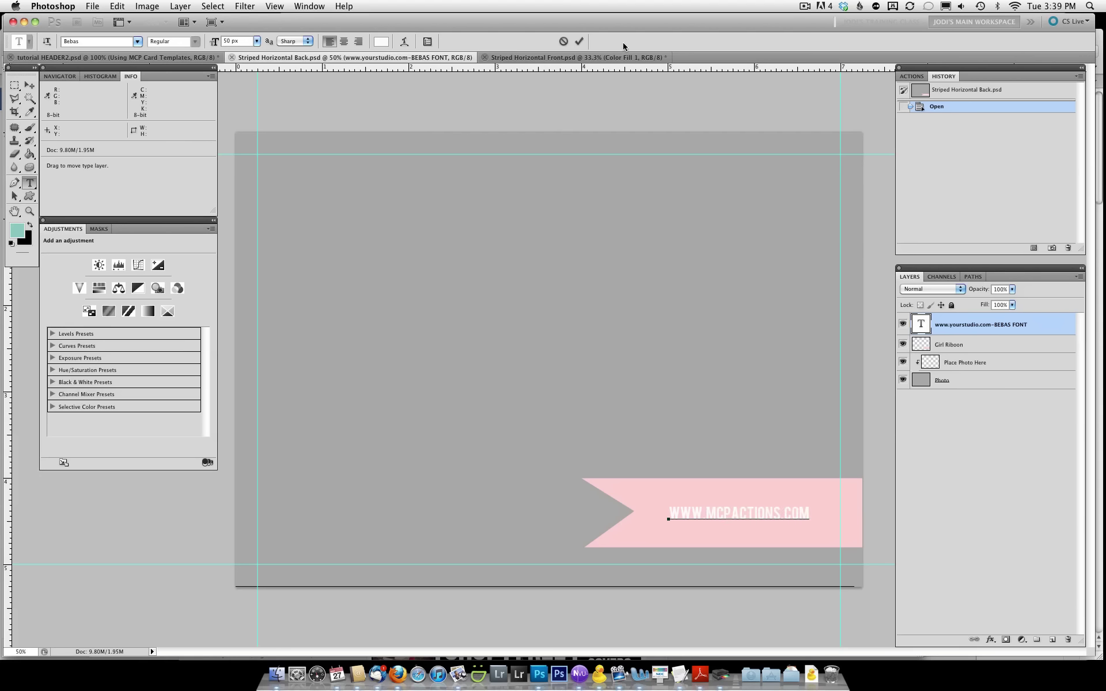
left_click(580, 42)
key("m")
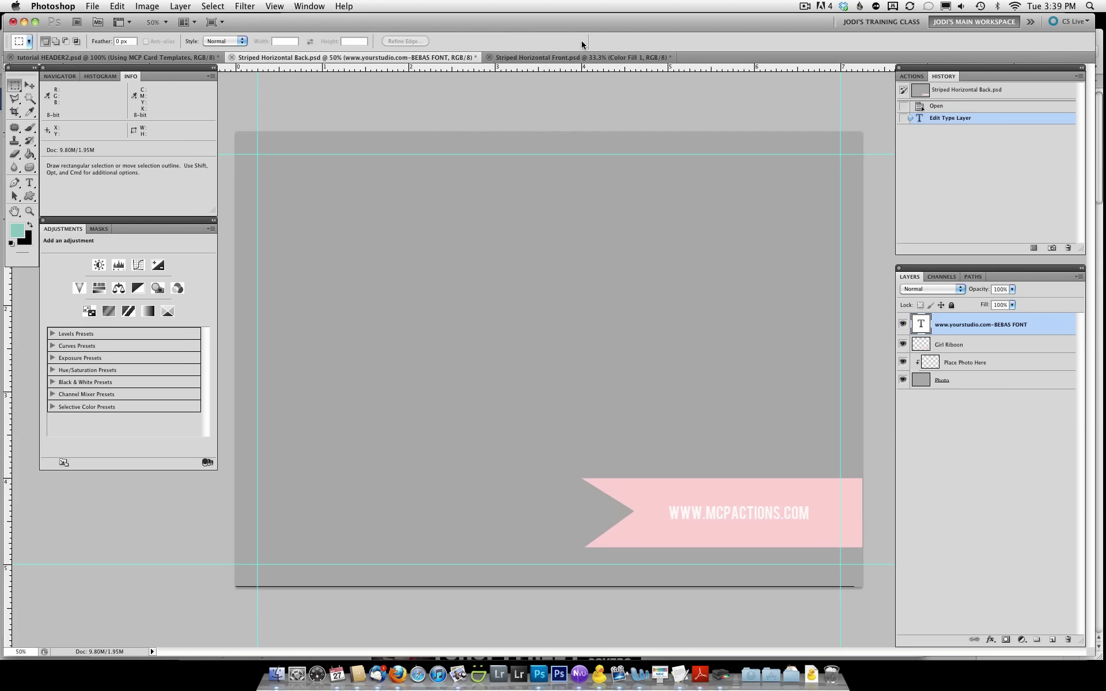
With Place Photo Here selected, choose IMG_0186.psd to place via File > Place
left_click(968, 364)
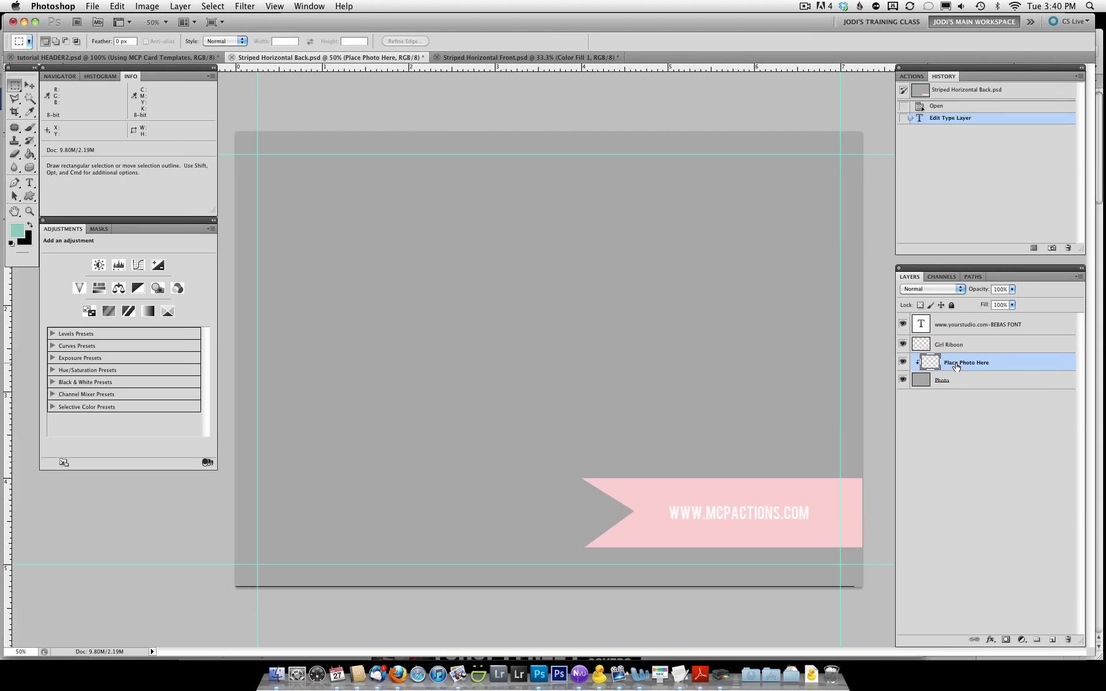
left_click(97, 7)
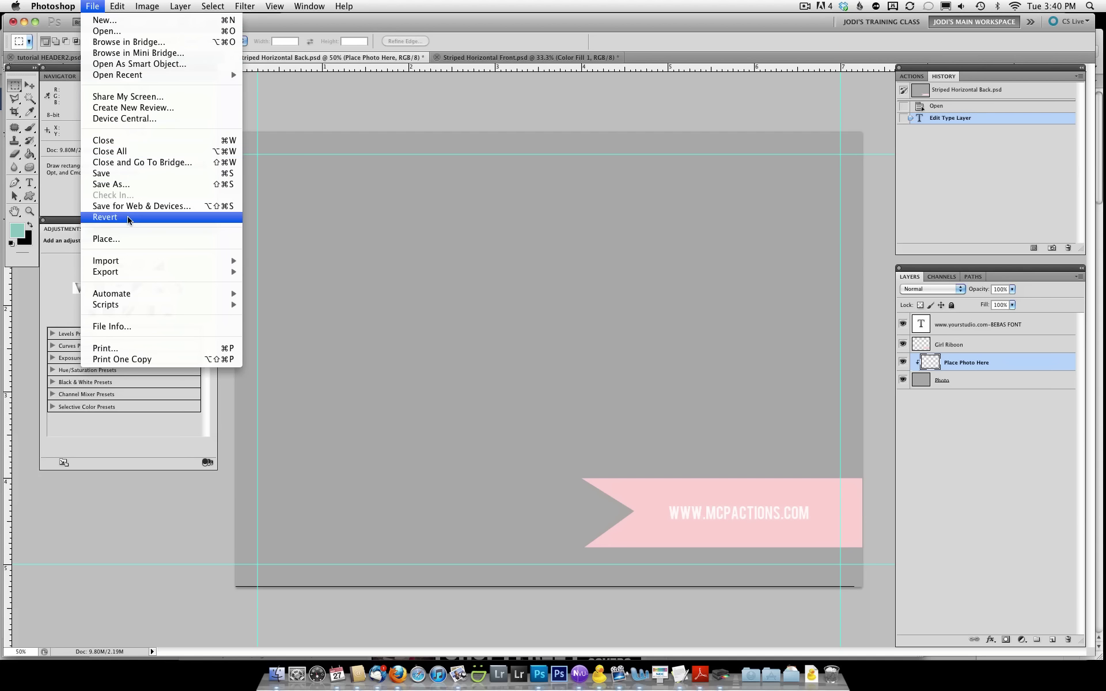
left_click(127, 238)
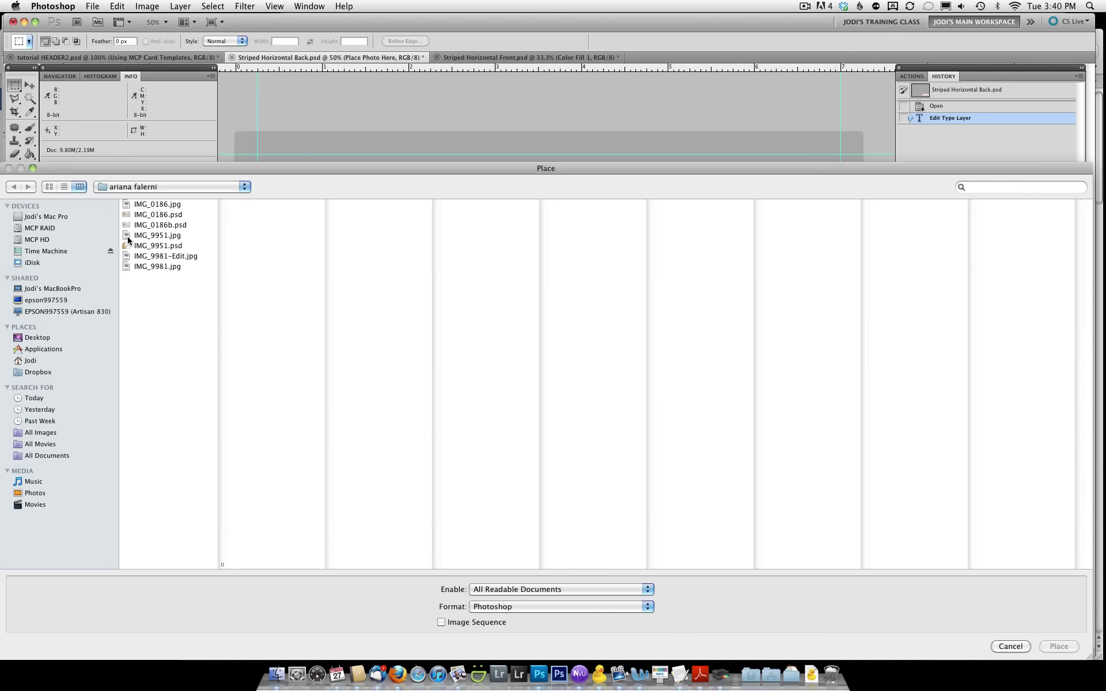
left_click(159, 215)
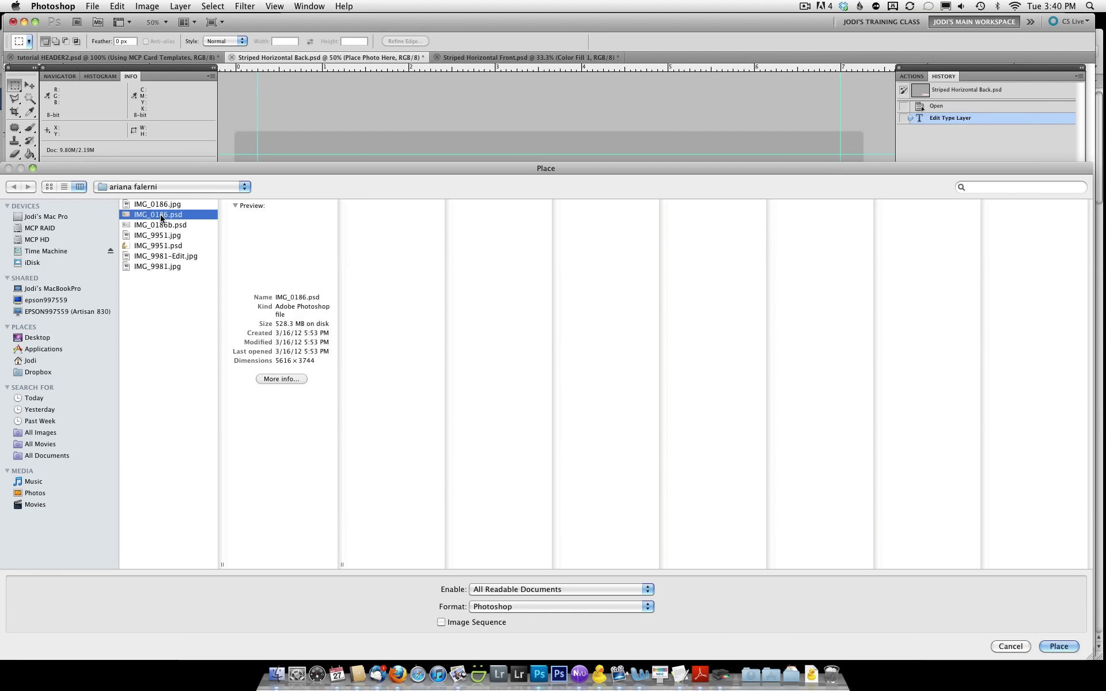
Place the sleeping newborn photo and enlarge it to fill the back card's photo area
left_click(1059, 647)
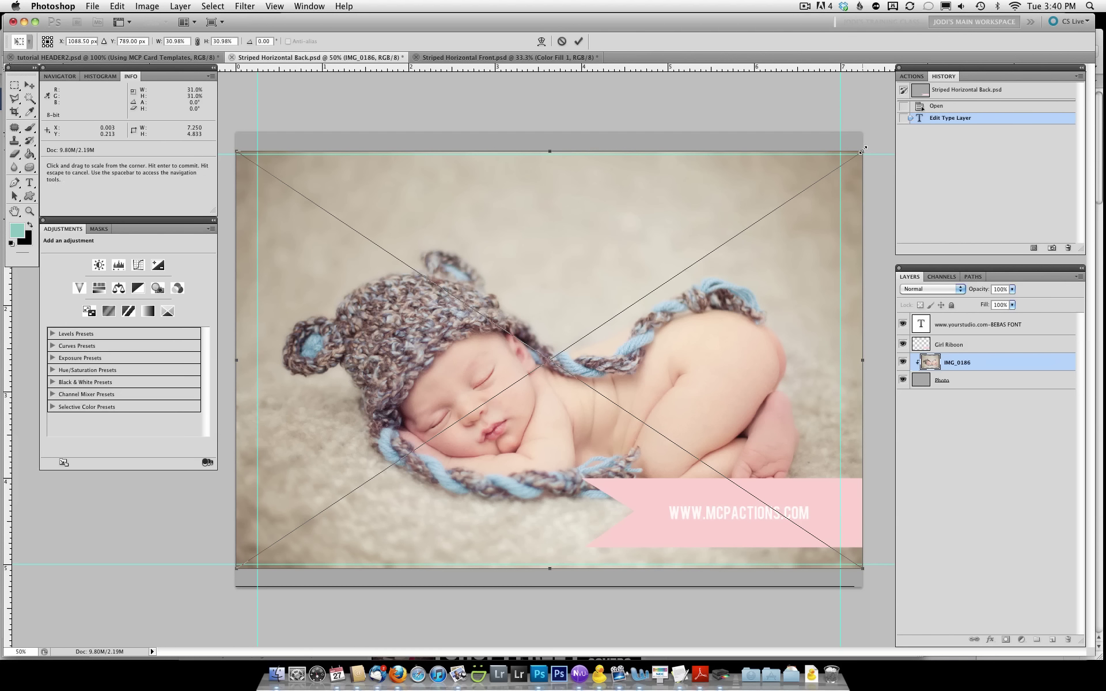
left_click_drag(862, 151, 892, 131)
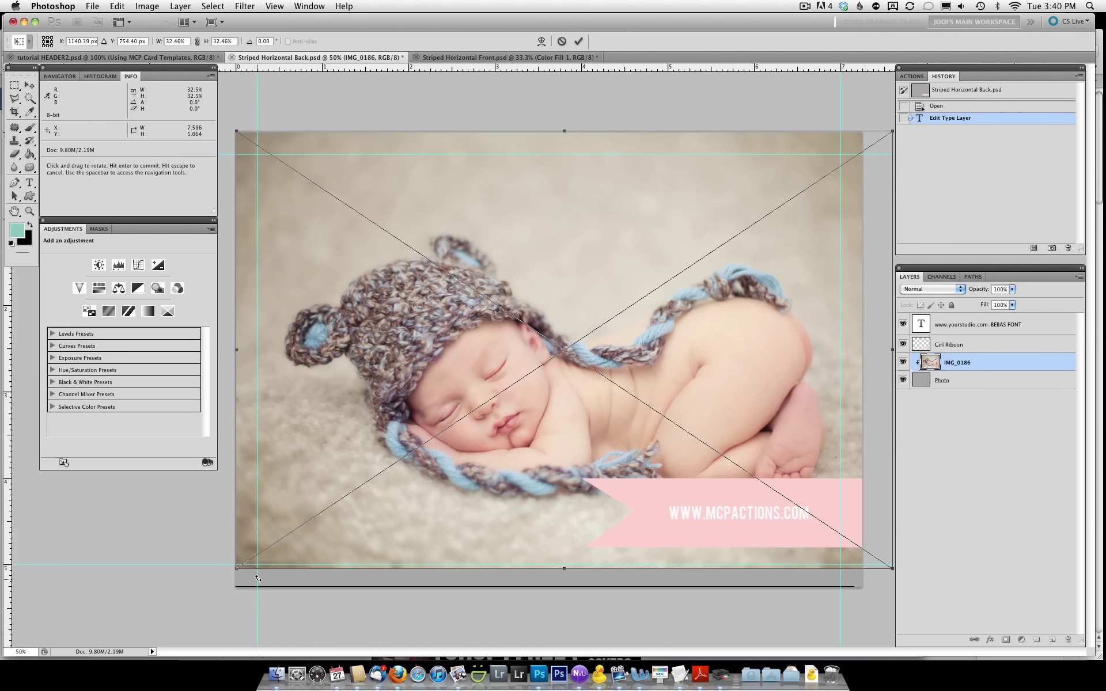
left_click_drag(237, 569, 197, 586)
left_click_drag(374, 417, 373, 420)
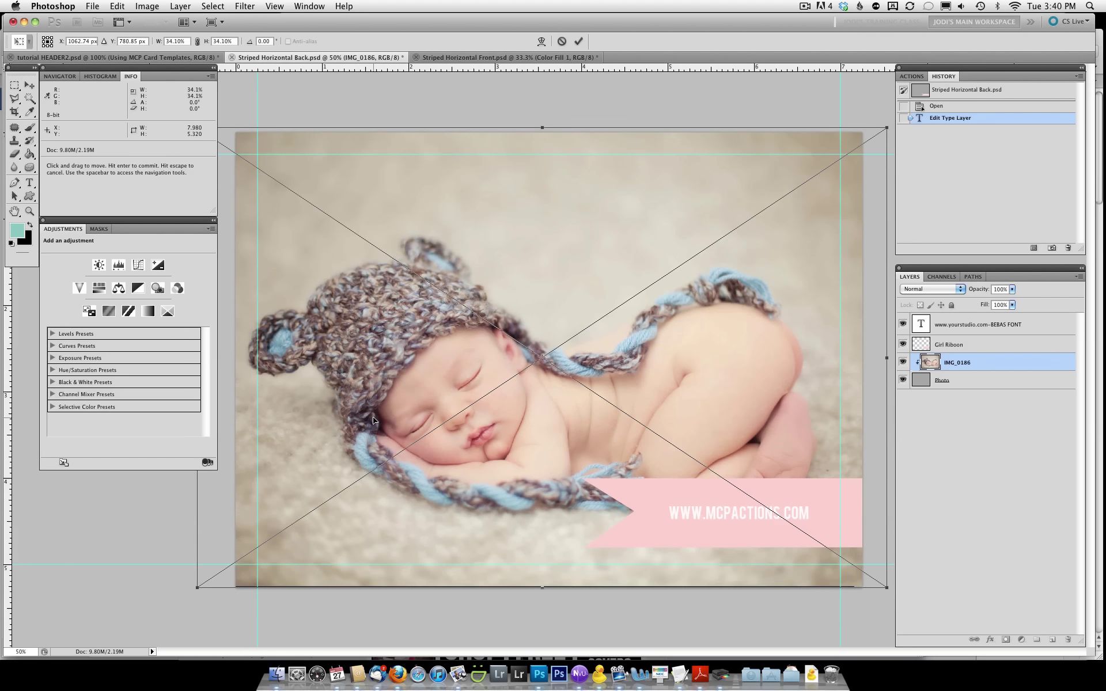
left_click(578, 41)
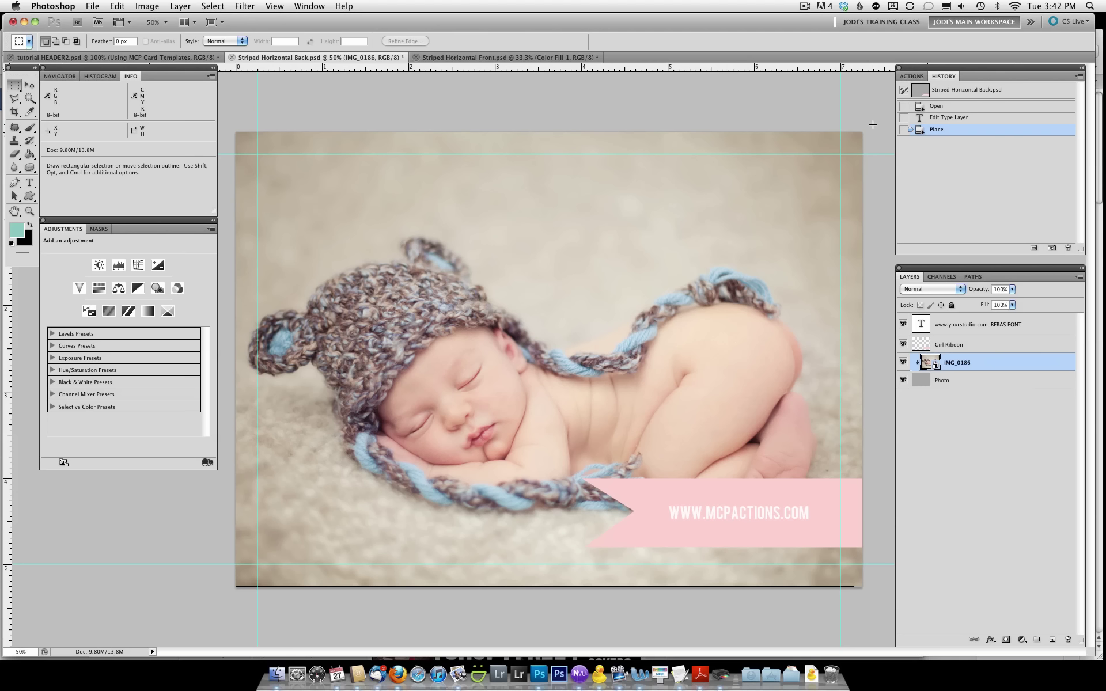
Clear all guides from the back card with the newborn photo via the View menu
left_click(275, 6)
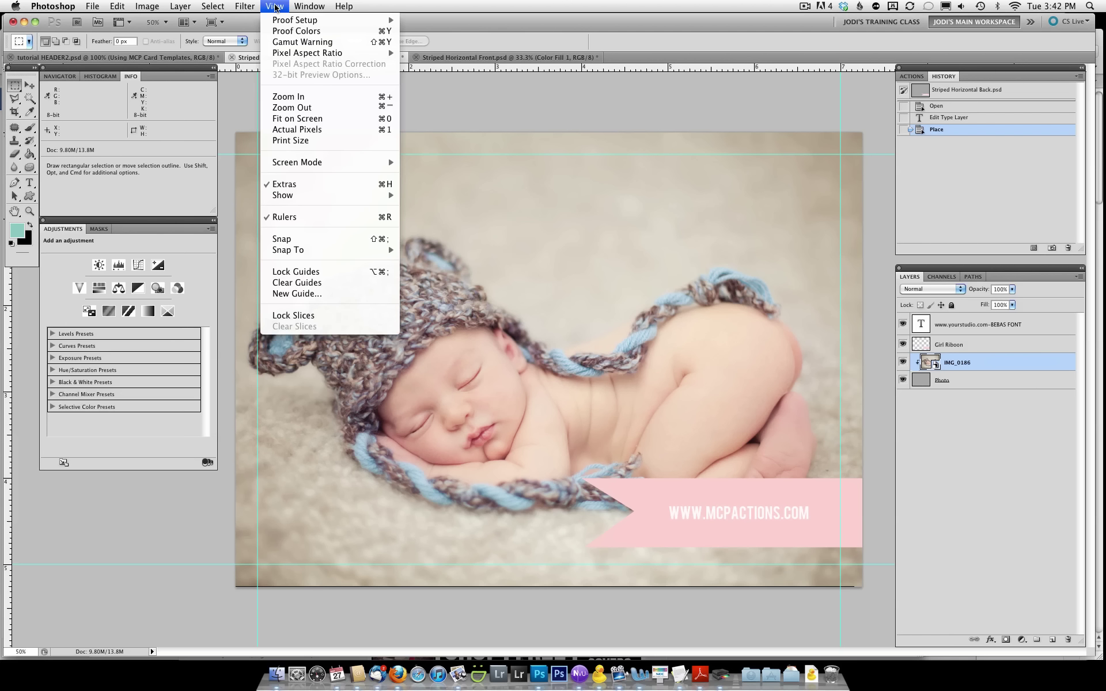
left_click(343, 283)
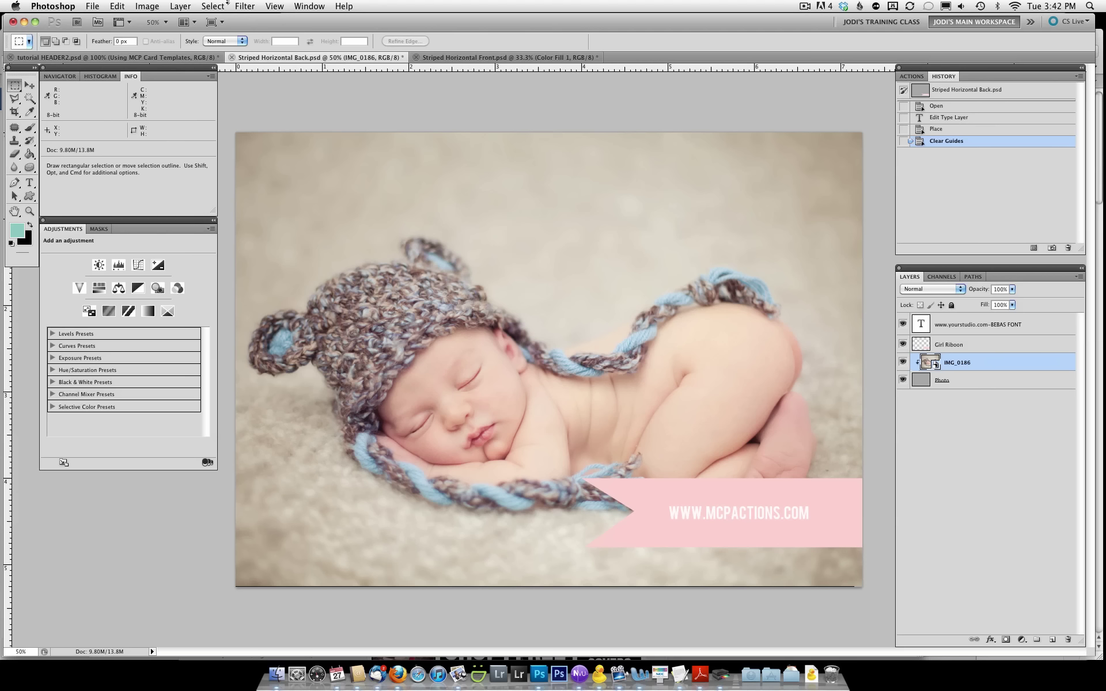
left_click(124, 6)
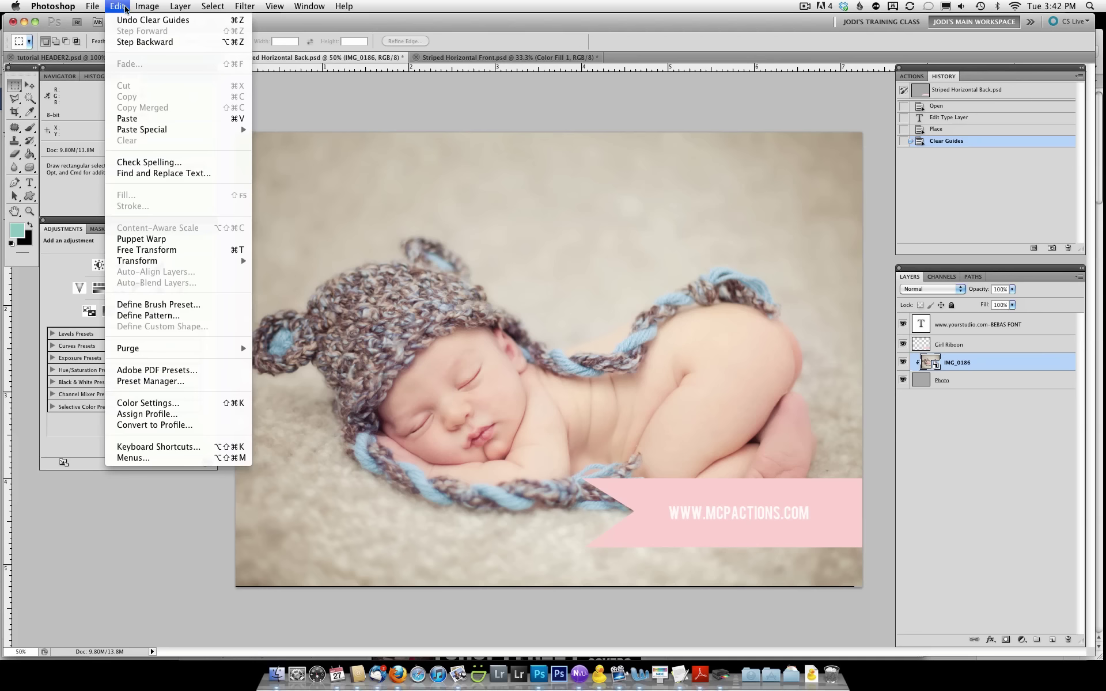
left_click(213, 426)
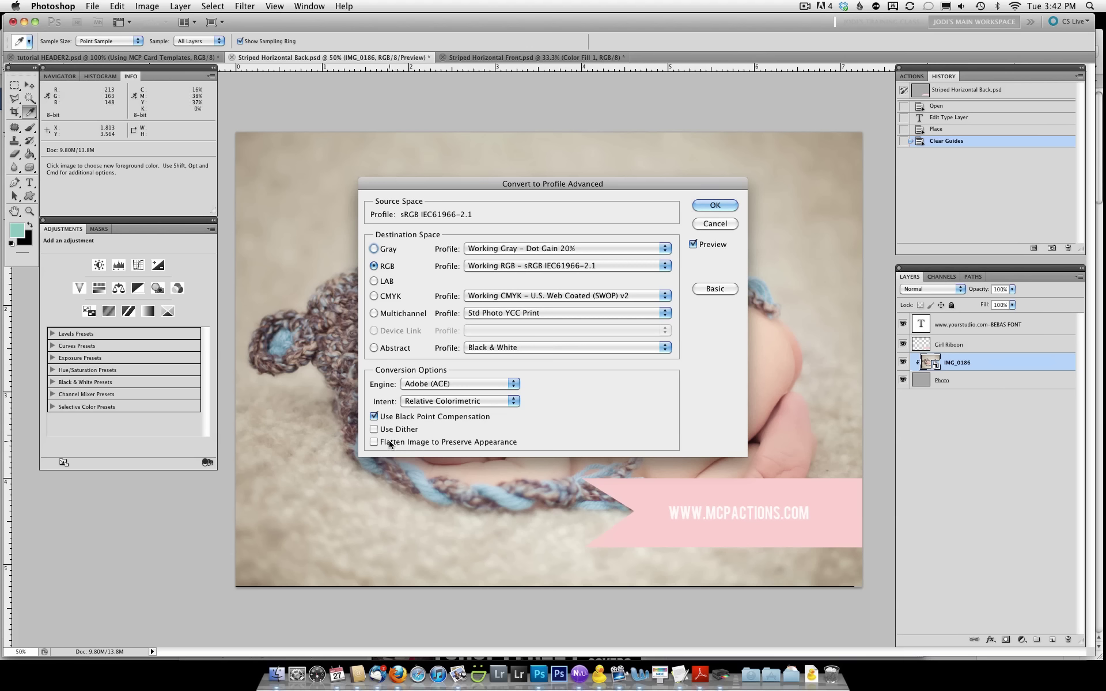
left_click(715, 225)
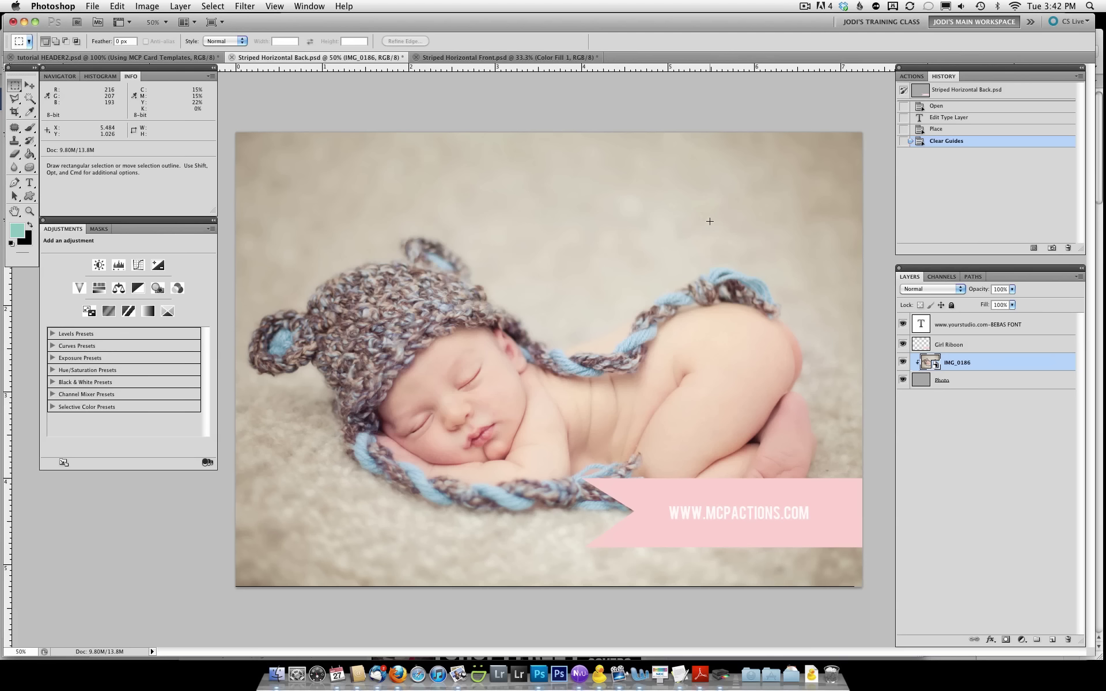